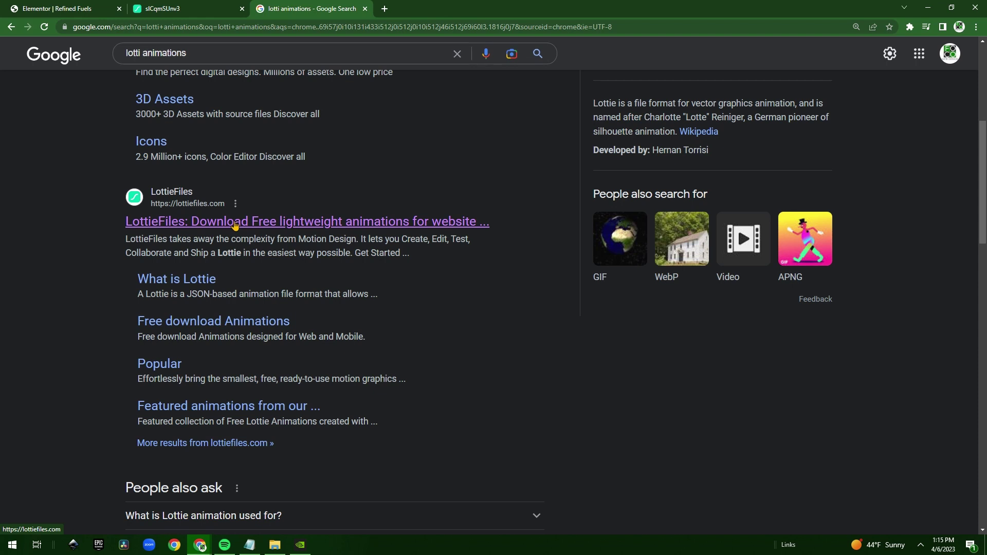
# Open lottiefiles.com from the Google results for 'lotti animations'
pyautogui.click(235, 222)
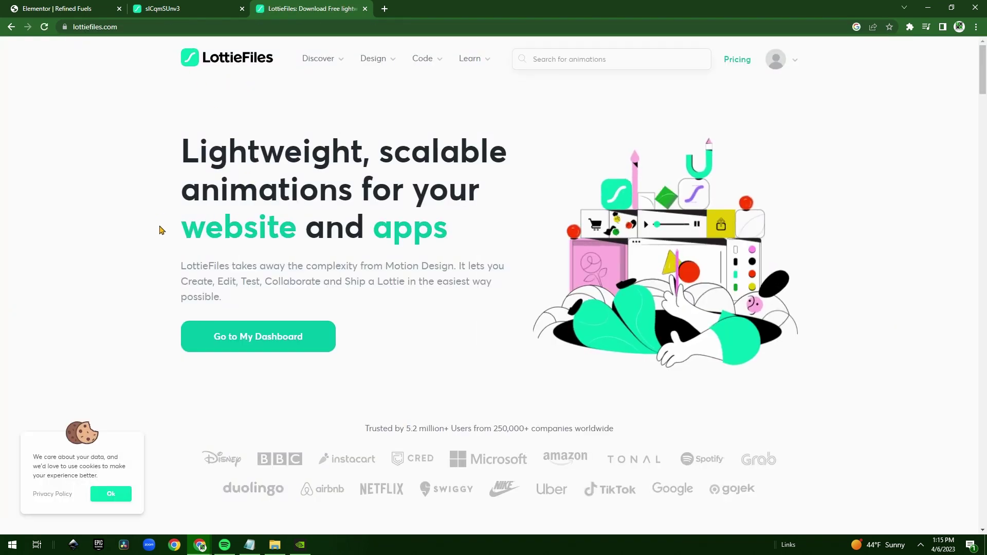
# Search LottieFiles for 'web design', filter to Free, and remove the Illustrations style filter
pyautogui.click(584, 60)
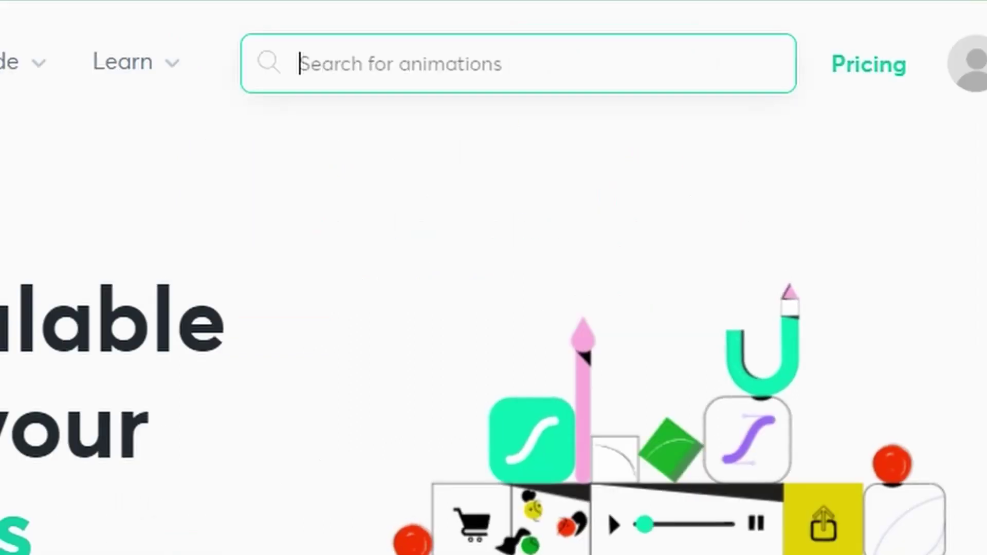
pyautogui.write('web design')
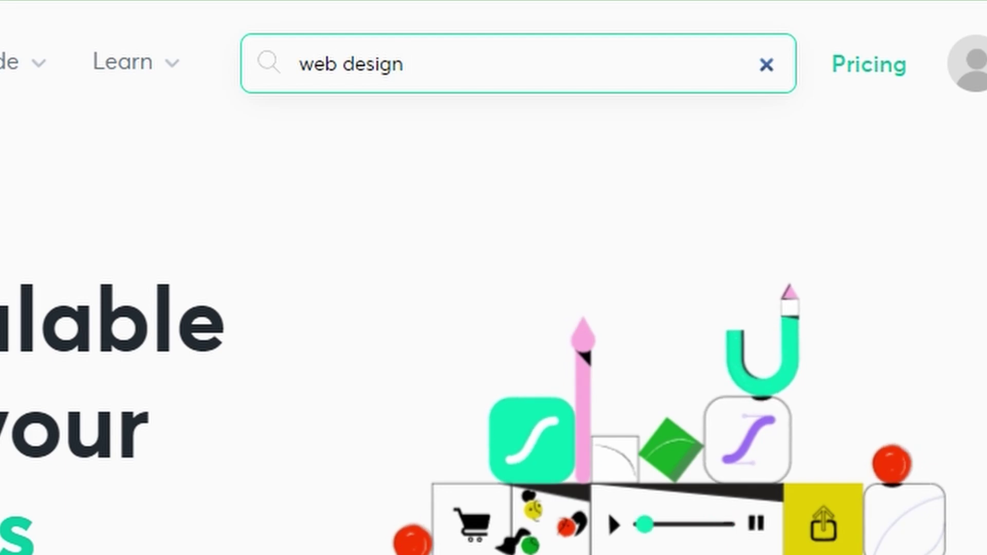
pyautogui.press('Return')
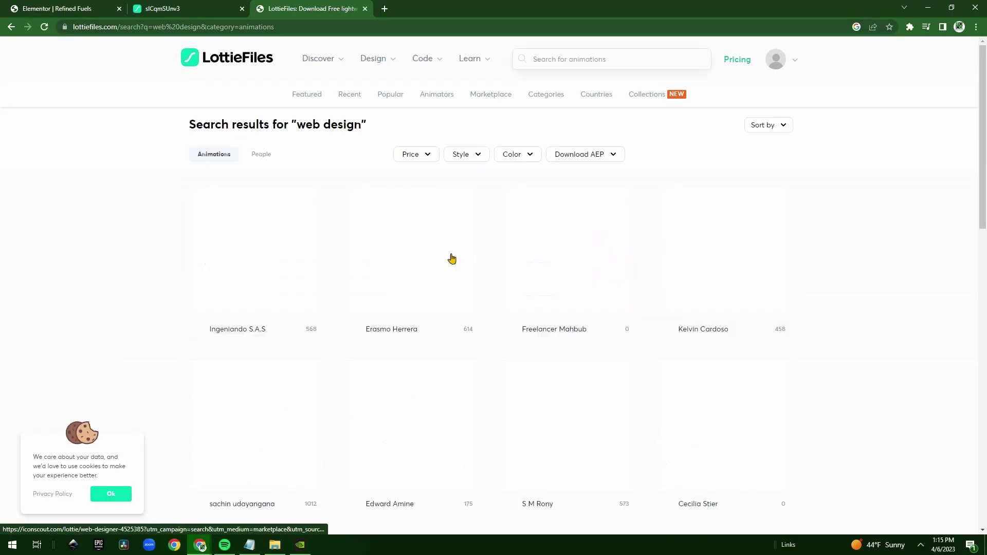
pyautogui.click(476, 157)
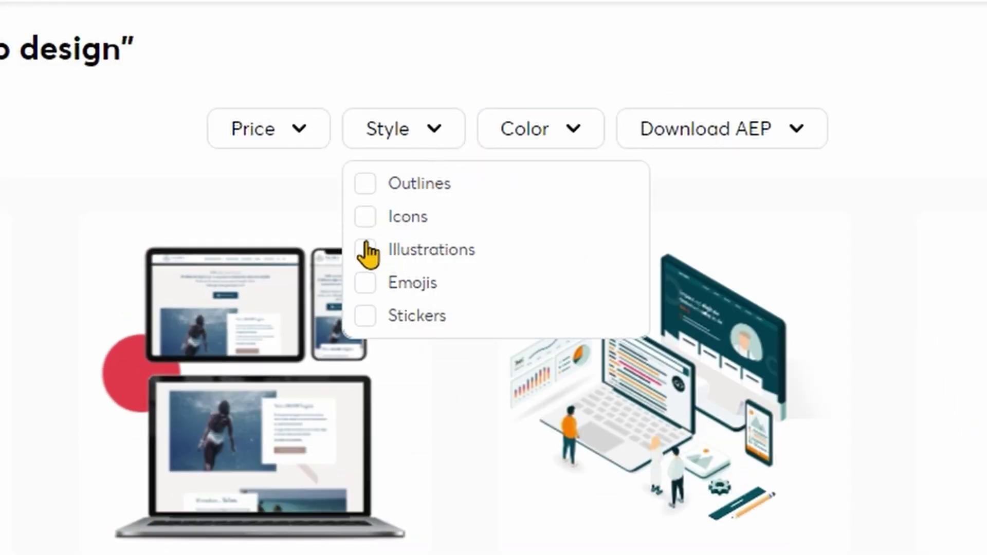
pyautogui.click(367, 251)
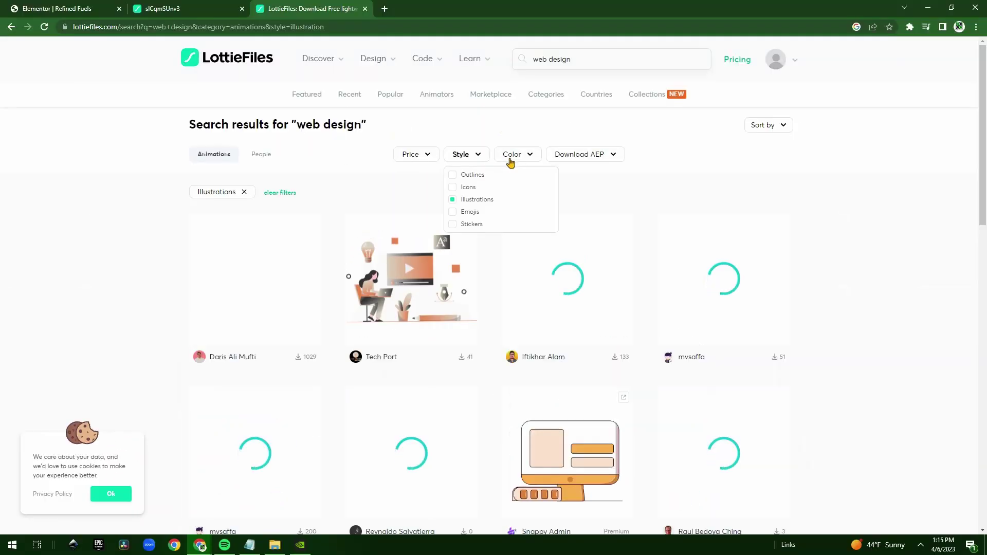
pyautogui.click(422, 158)
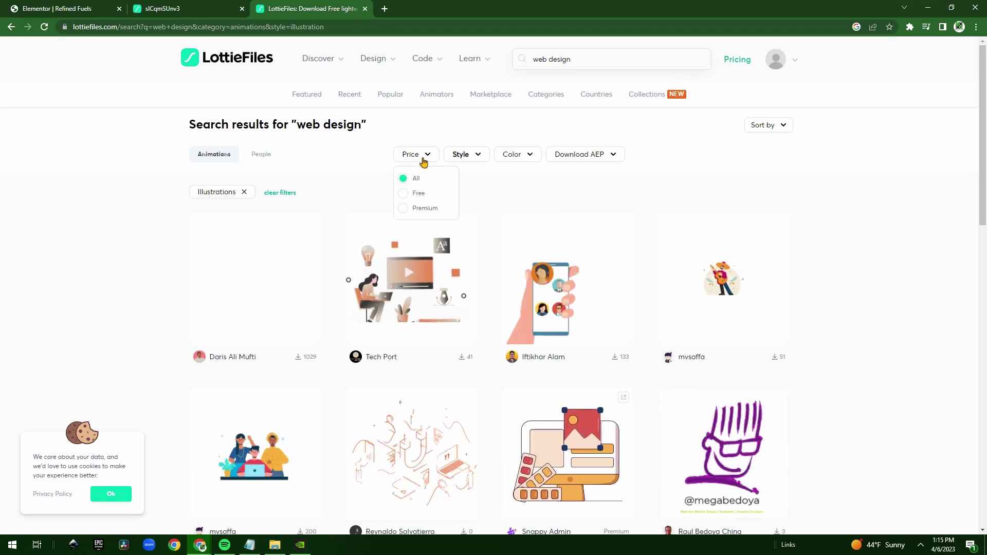
pyautogui.click(416, 195)
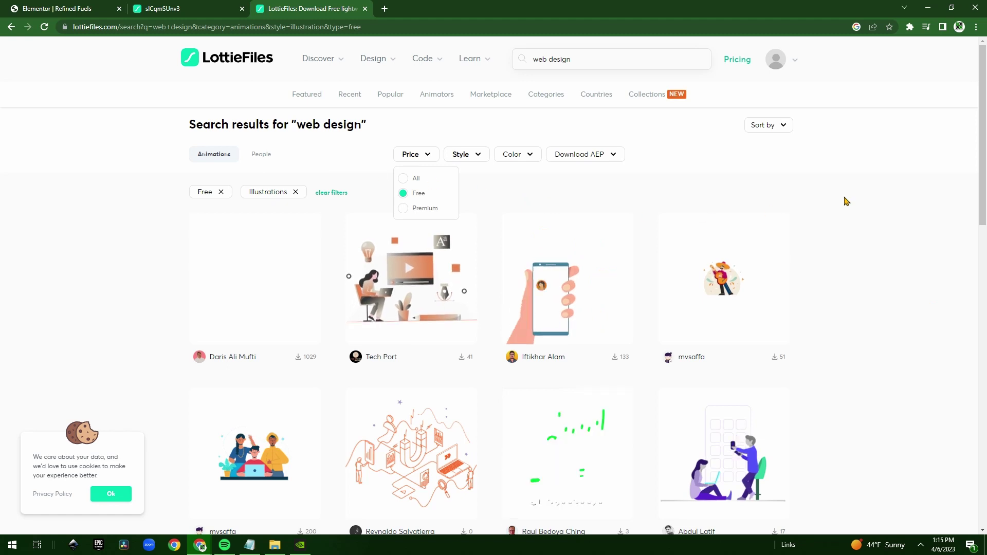
pyautogui.click(867, 235)
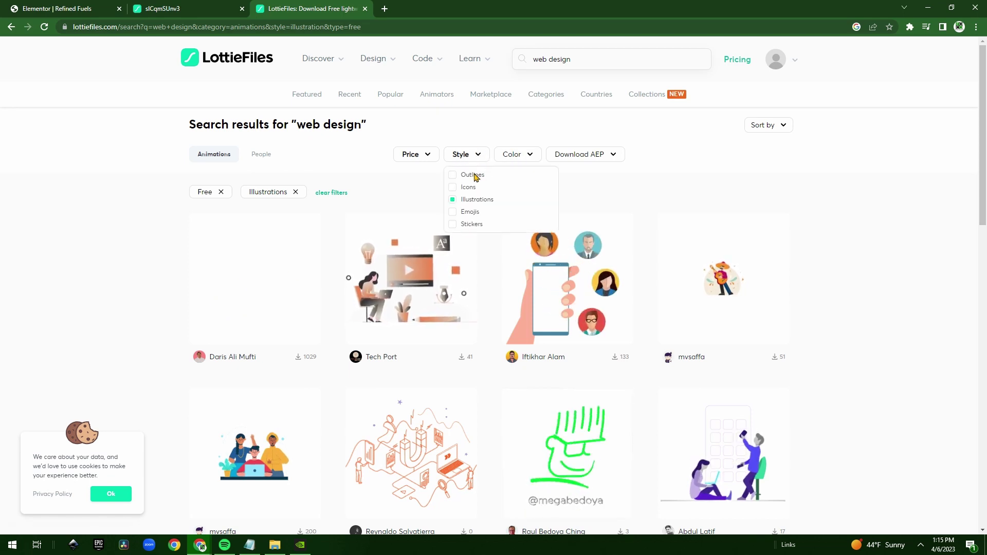
pyautogui.click(454, 199)
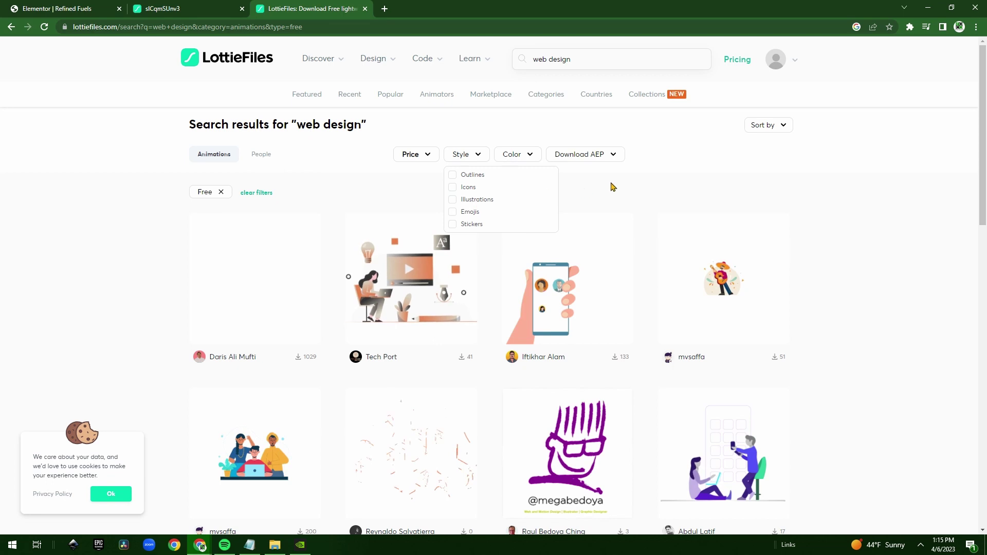
pyautogui.click(839, 193)
pyautogui.click(810, 193)
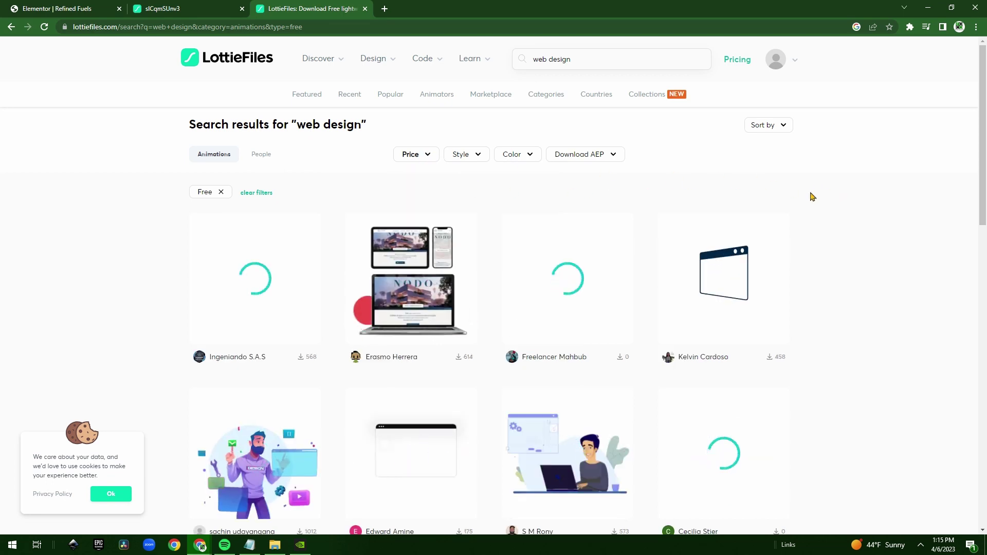
pyautogui.scroll(-4, 821, 195)
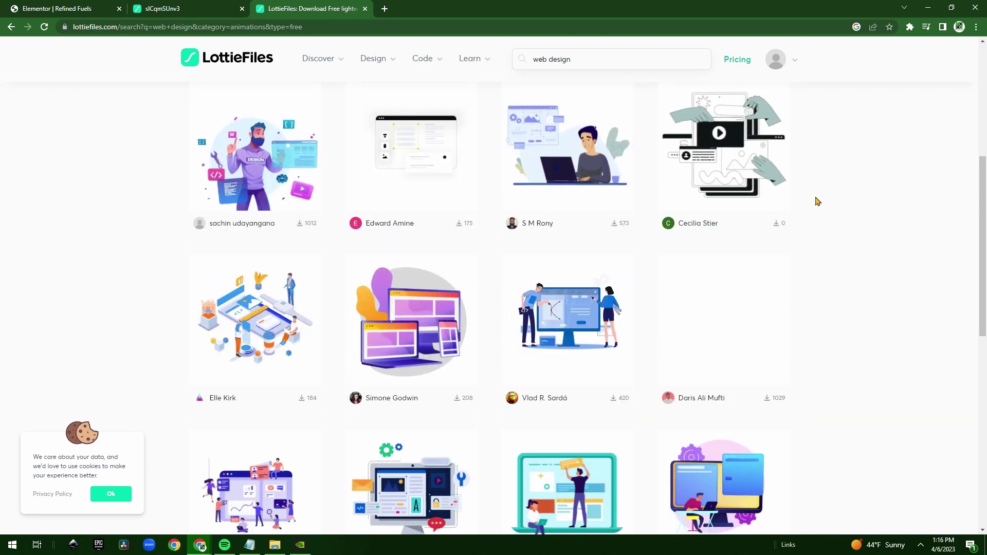
pyautogui.scroll(-1, 812, 196)
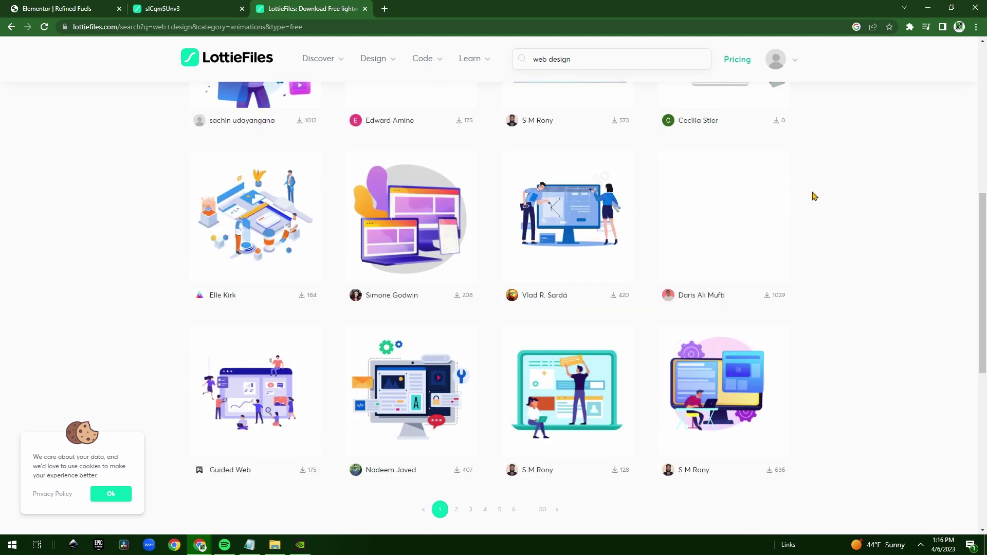
pyautogui.scroll(-1, 812, 196)
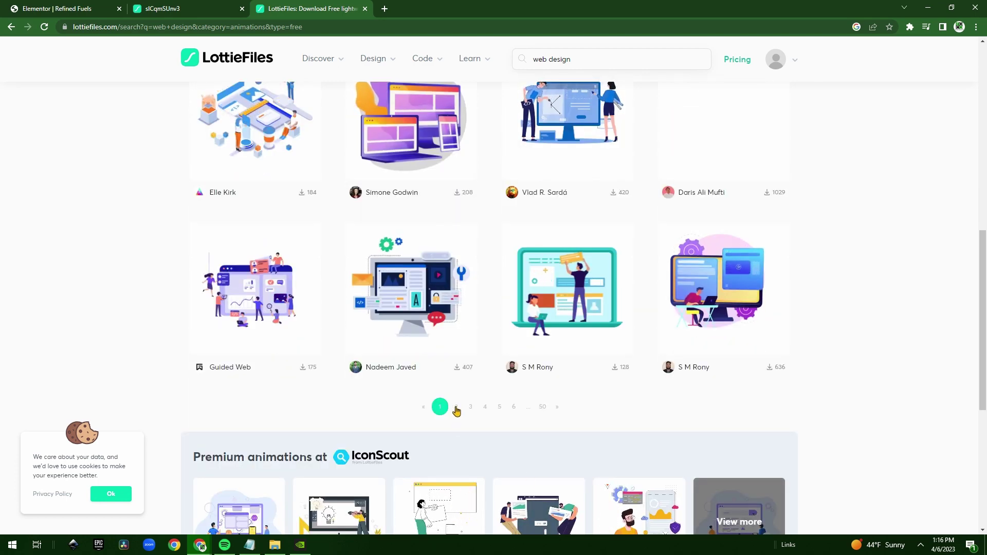
pyautogui.scroll(1, 460, 409)
pyautogui.scroll(2, 263, 374)
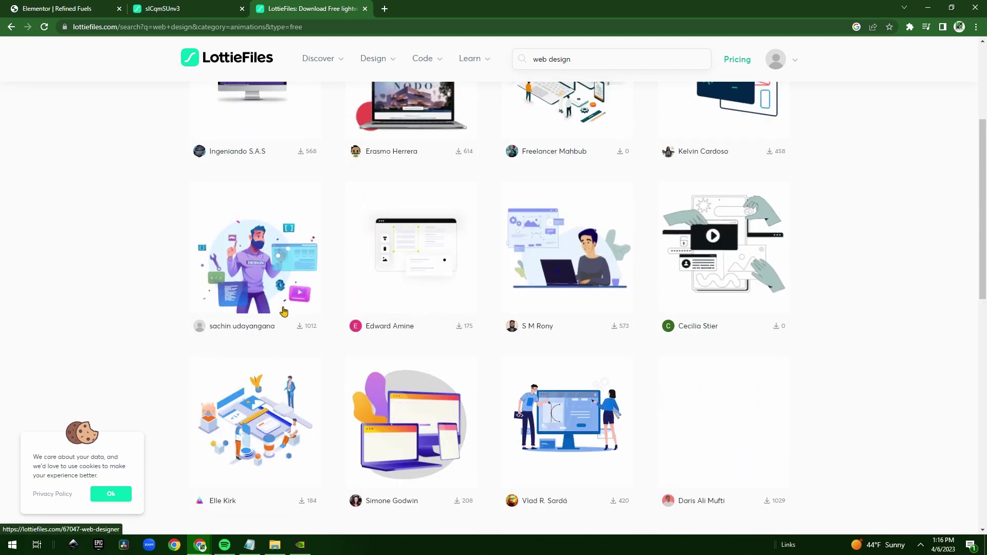
pyautogui.scroll(1, 278, 247)
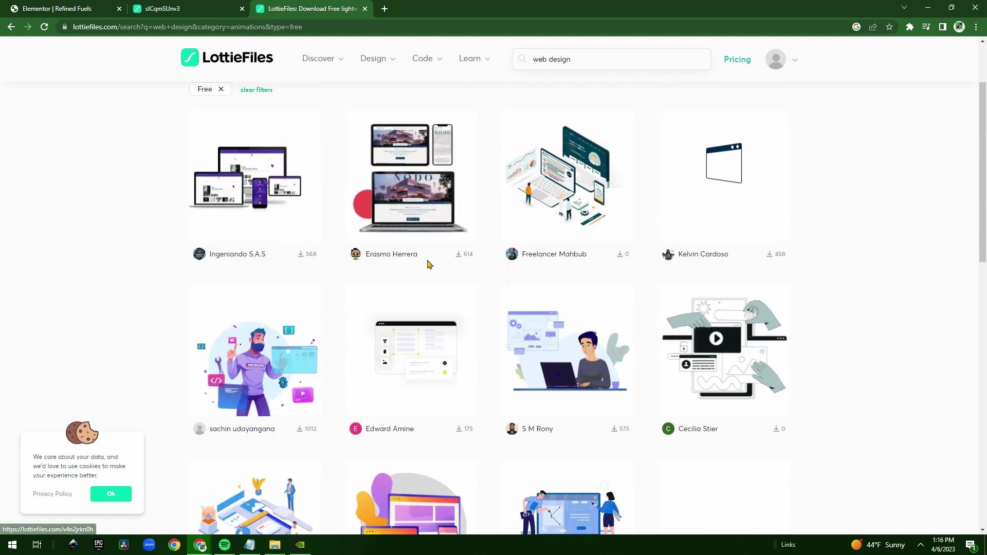
pyautogui.scroll(-4, 429, 262)
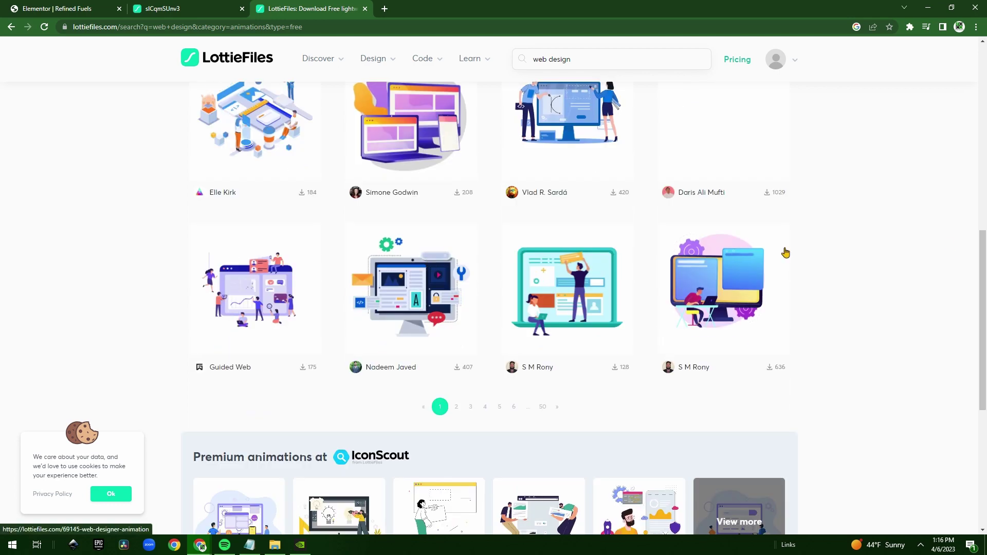
pyautogui.click(193, 8)
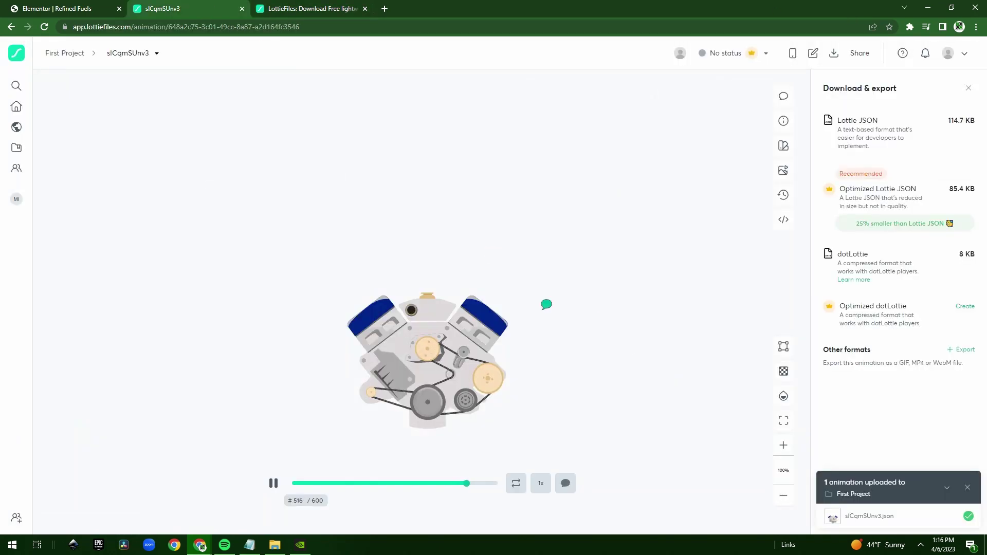
pyautogui.click(291, 8)
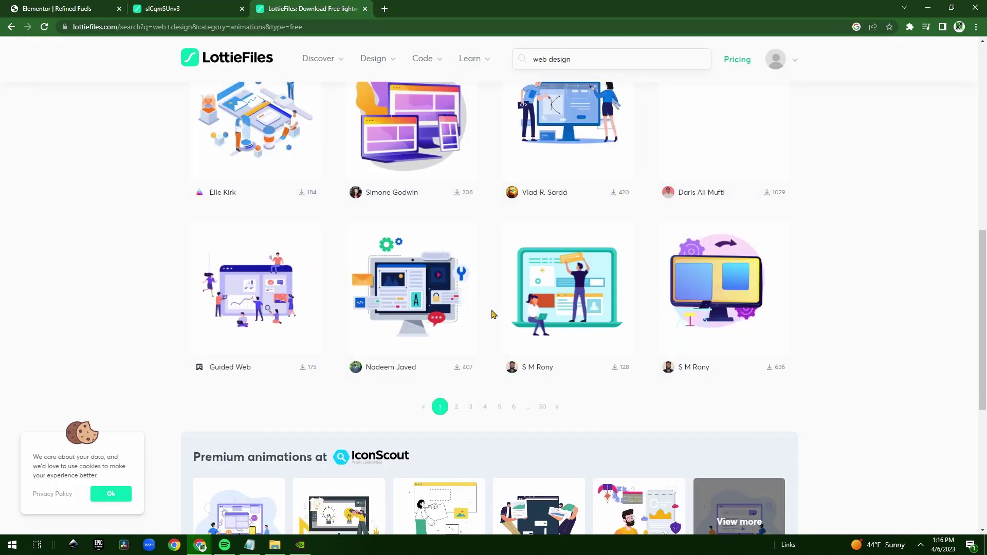
pyautogui.scroll(2, 292, 342)
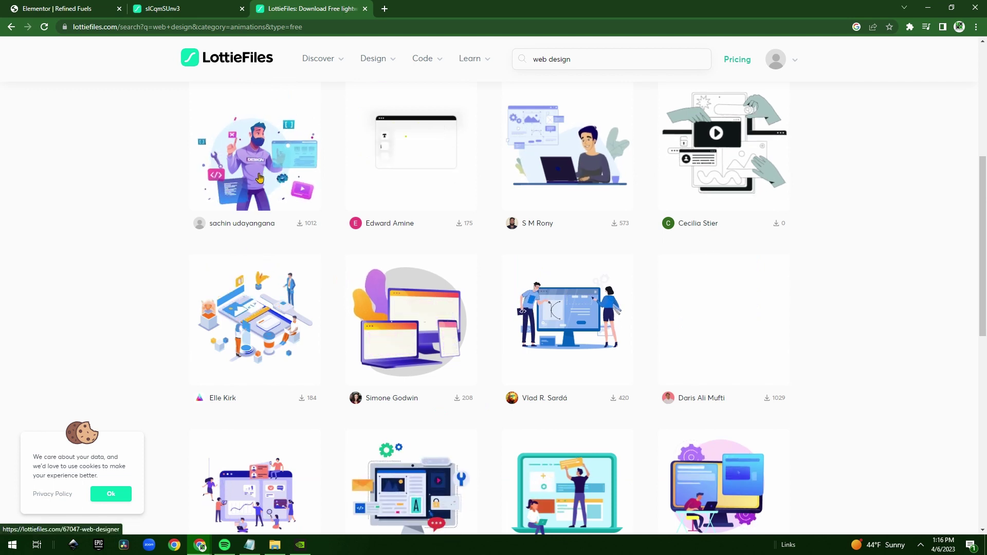
# Preview the 'web designer' animation, close its editor, and go to the slCqmSUnv3 engine animation
pyautogui.click(261, 175)
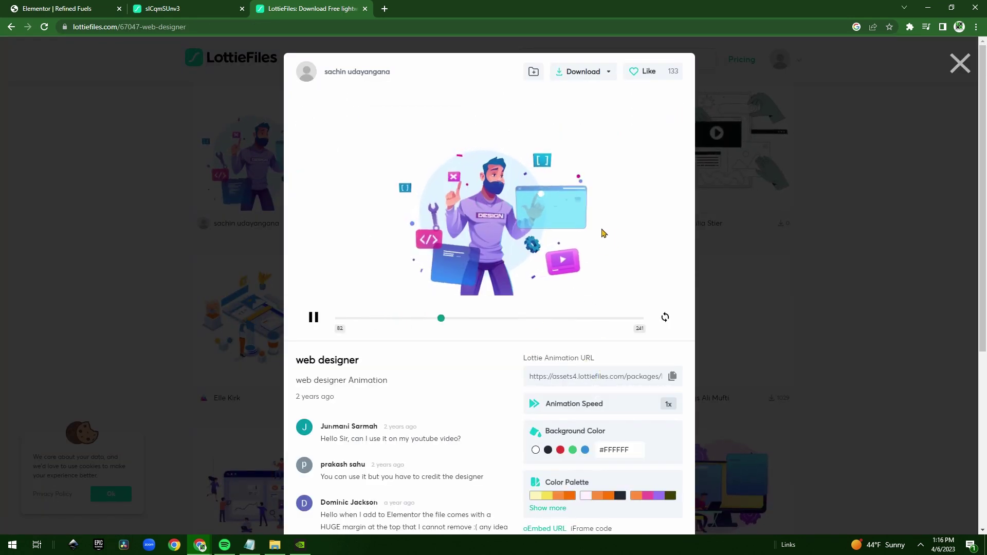
pyautogui.scroll(-2, 606, 224)
pyautogui.scroll(-1, 567, 198)
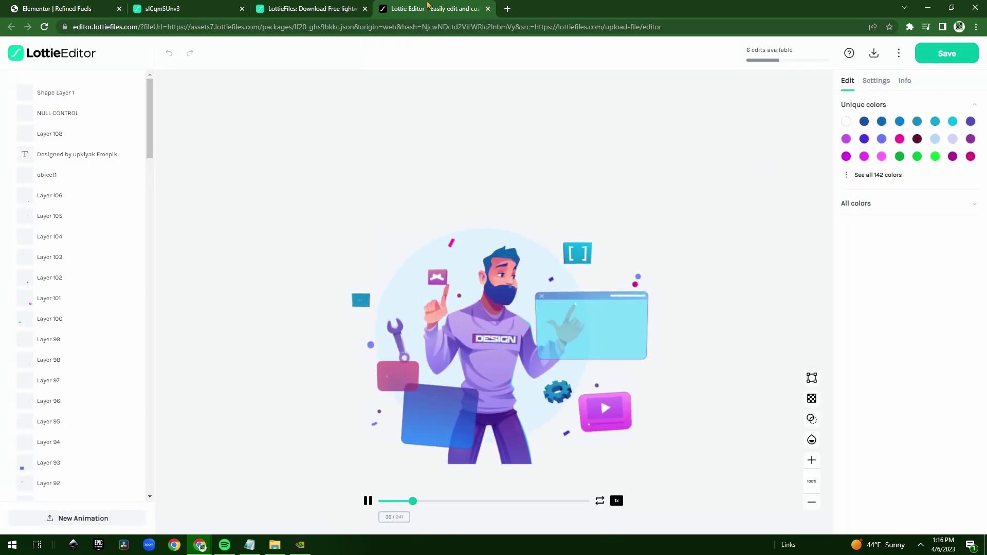
pyautogui.click(488, 8)
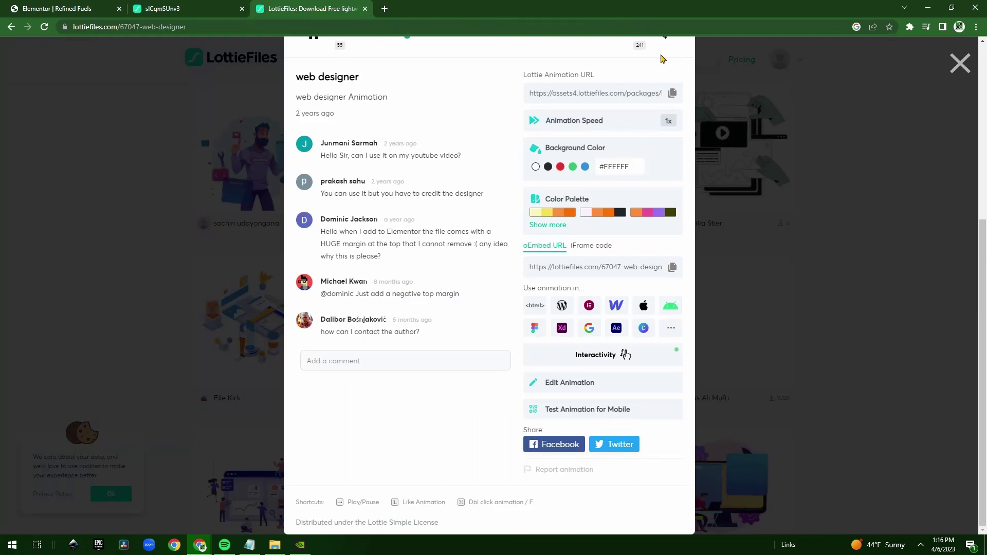
pyautogui.scroll(5, 964, 66)
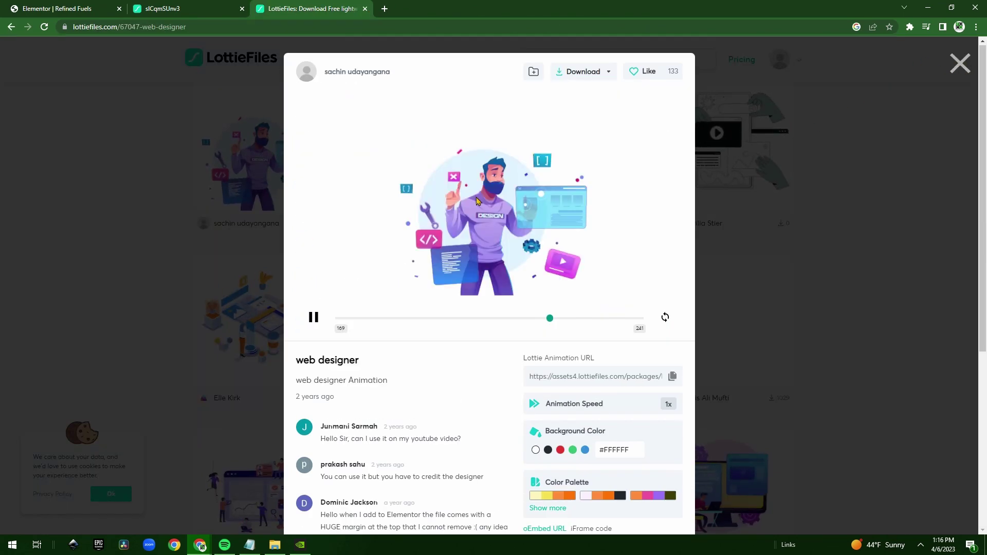
pyautogui.click(177, 7)
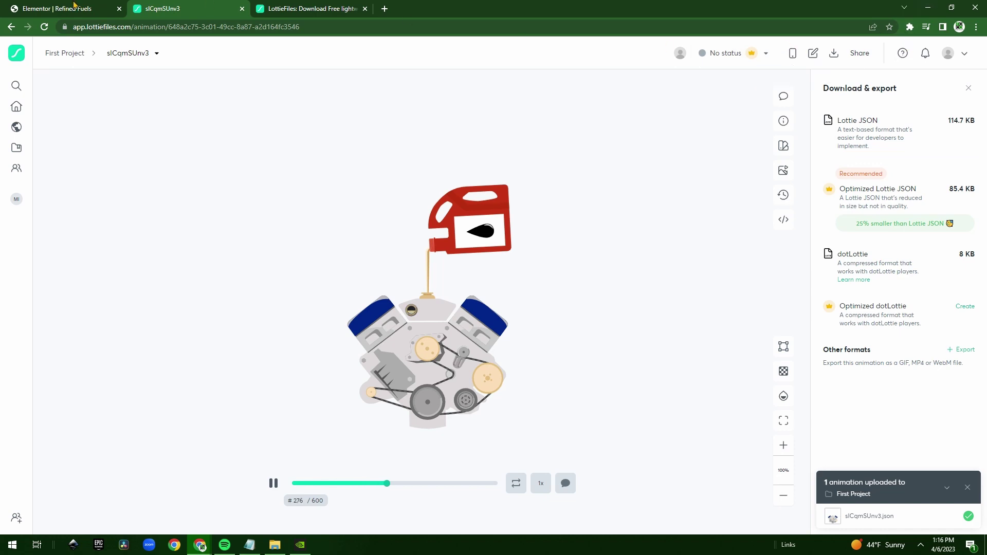
# Drag a new Lottie widget onto the Refined Fuels page below the engine image
pyautogui.click(74, 6)
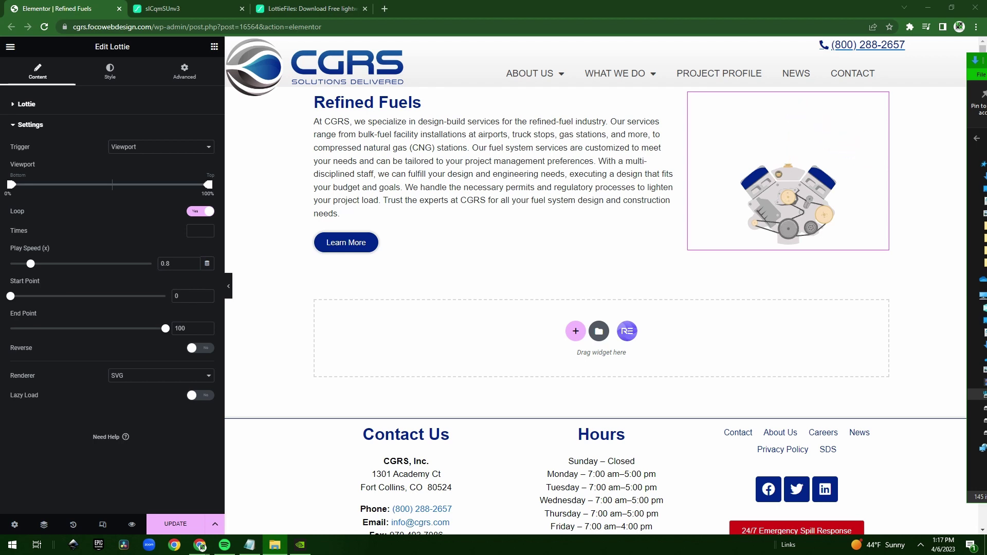
pyautogui.moveTo(787, 171)
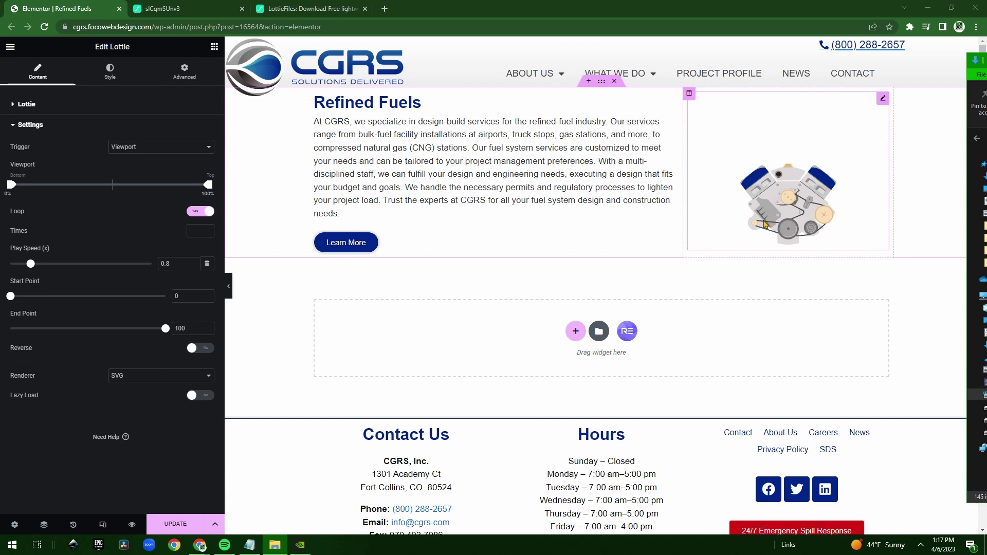
pyautogui.click(214, 46)
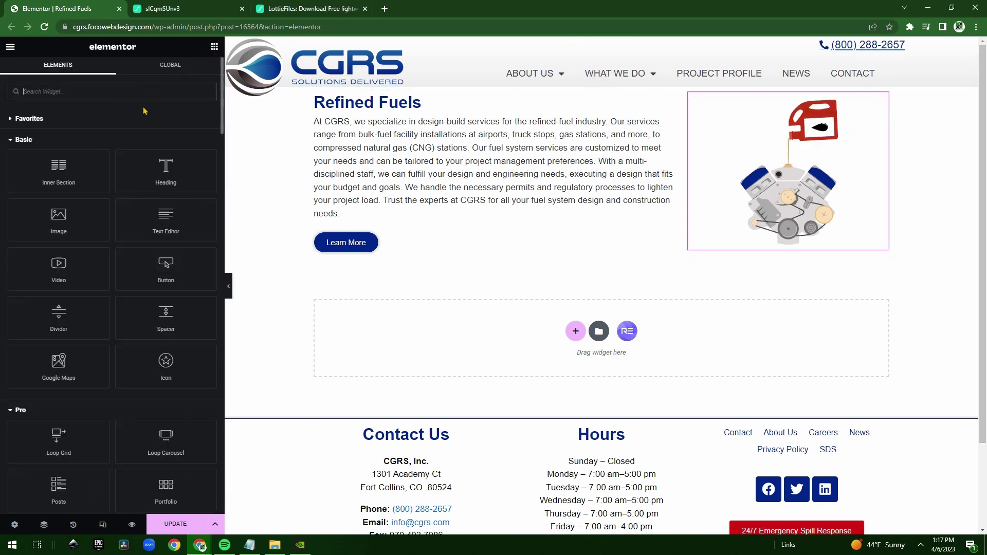
pyautogui.write('lottie')
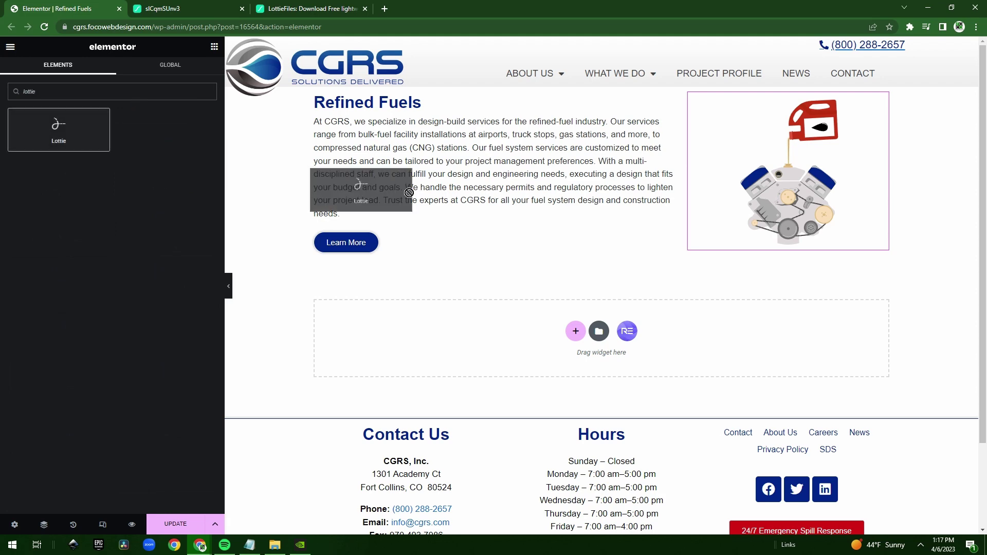
pyautogui.moveTo(59, 127); pyautogui.dragTo(775, 224)
# Delete the old engine image element and set the Lottie widget's source to External URL
pyautogui.rightClick(777, 190)
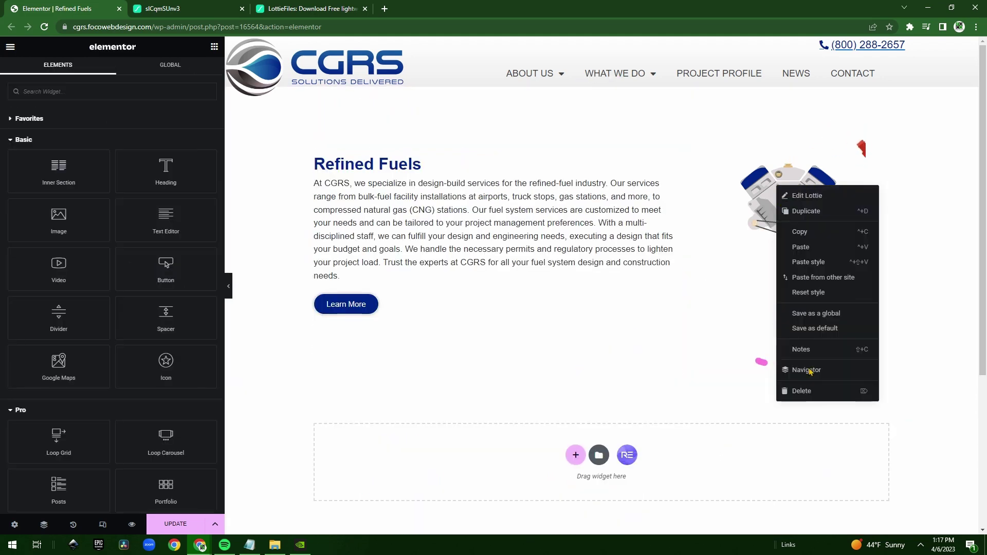
pyautogui.click(801, 392)
pyautogui.click(798, 181)
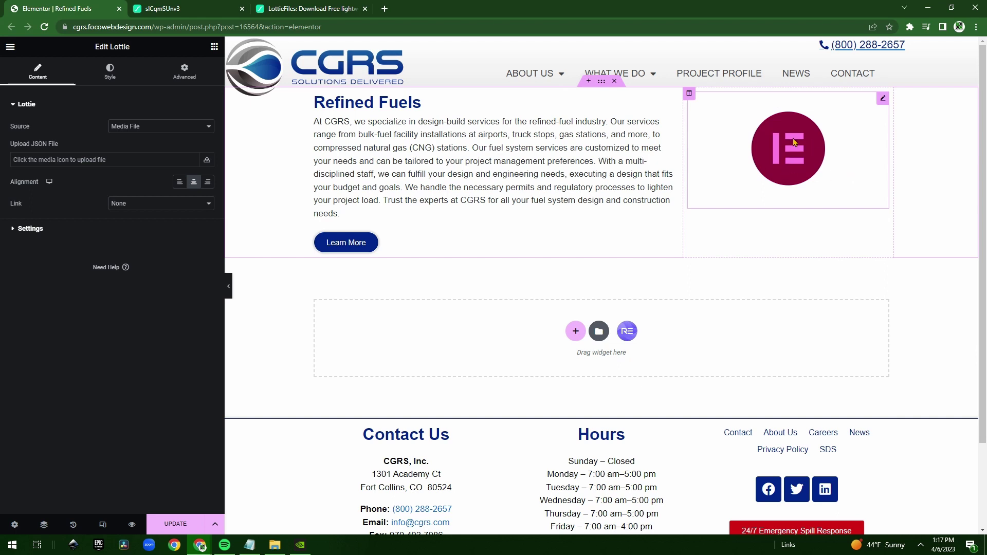
pyautogui.click(165, 127)
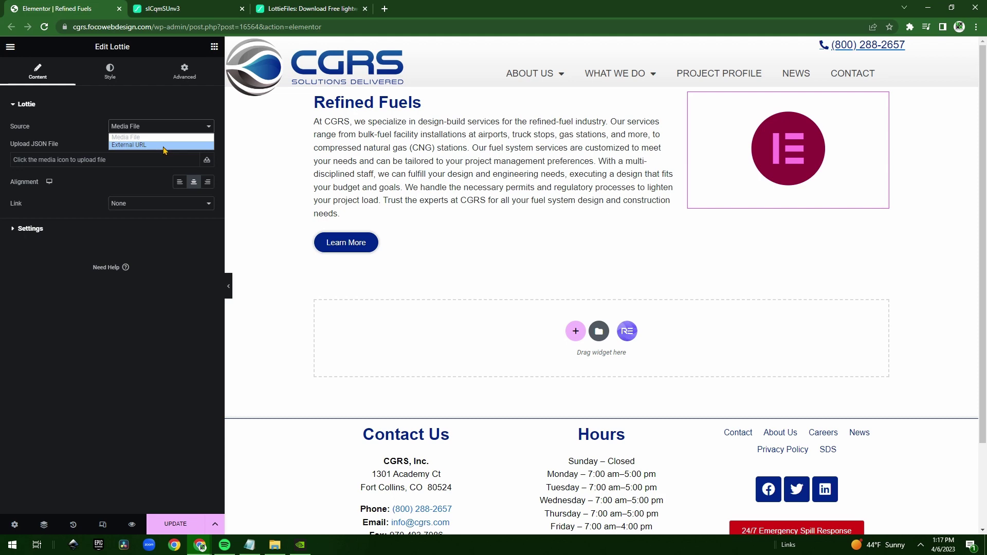
pyautogui.click(164, 145)
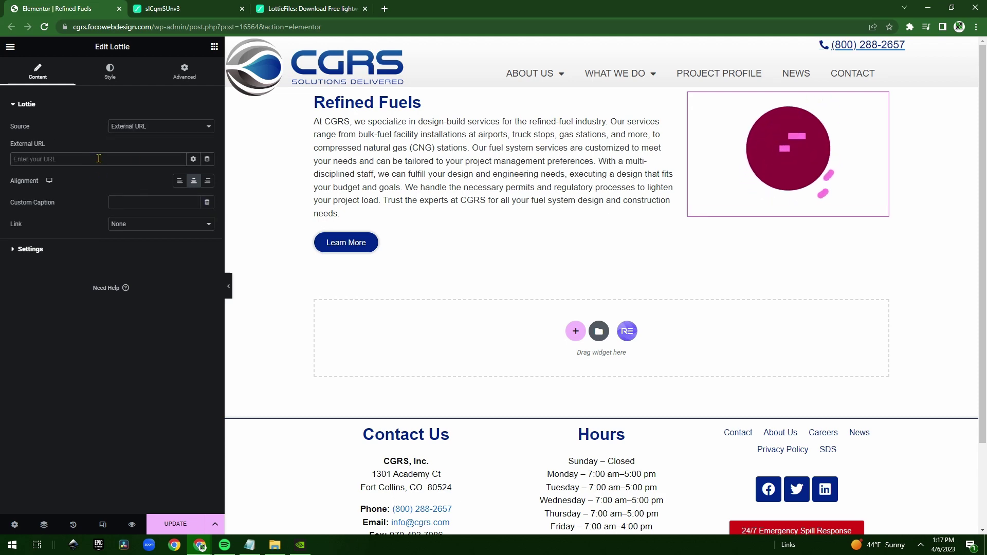
# Copy the web designer animation's Lottie URL from LottieFiles
pyautogui.click(282, 9)
pyautogui.click(181, 7)
pyautogui.click(282, 8)
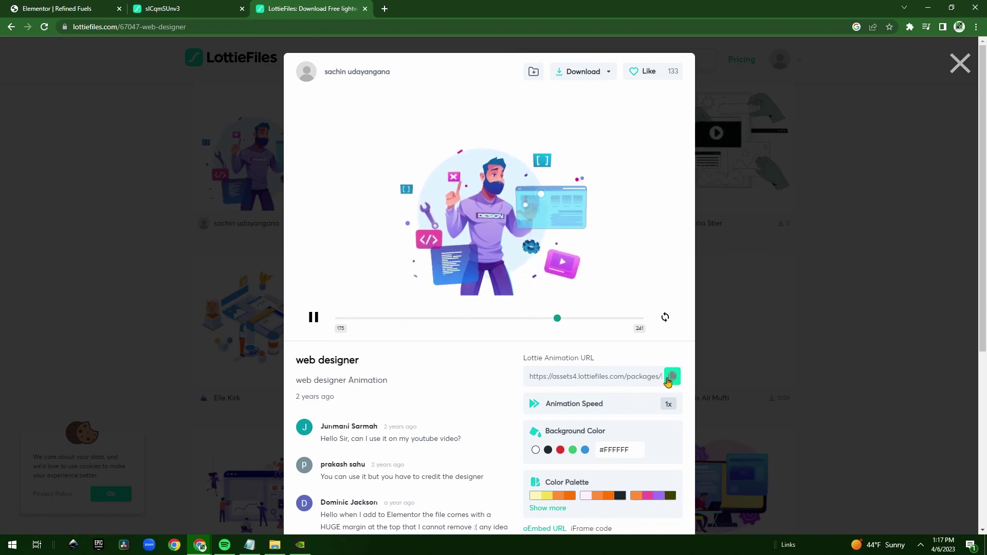
pyautogui.click(673, 378)
# Back in the Refined Fuels editor, change the Lottie widget's Source to Media File
pyautogui.click(180, 8)
pyautogui.click(65, 6)
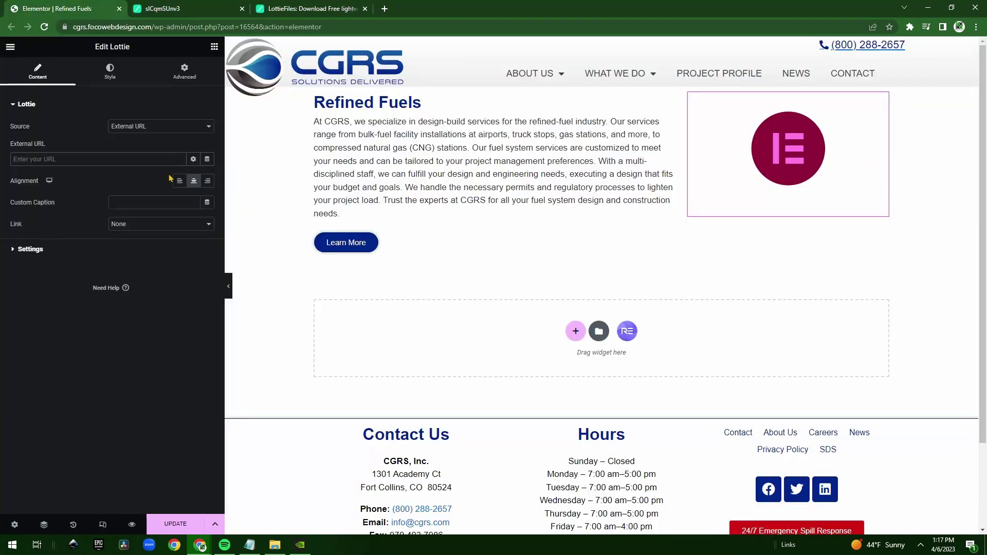
pyautogui.click(185, 127)
pyautogui.click(163, 139)
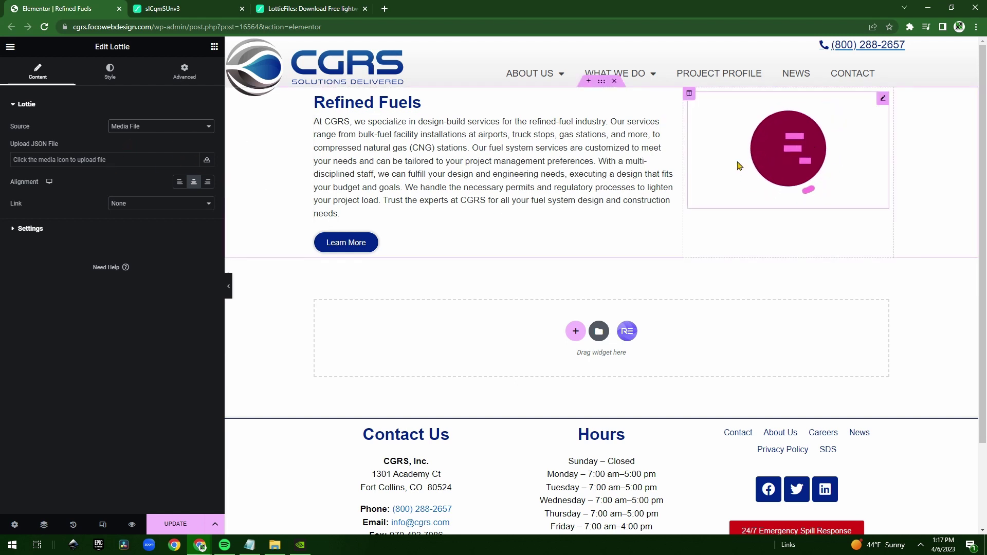
# Set the Lottie widget's column Vertical Align to Middle, then reselect the widget
pyautogui.click(689, 95)
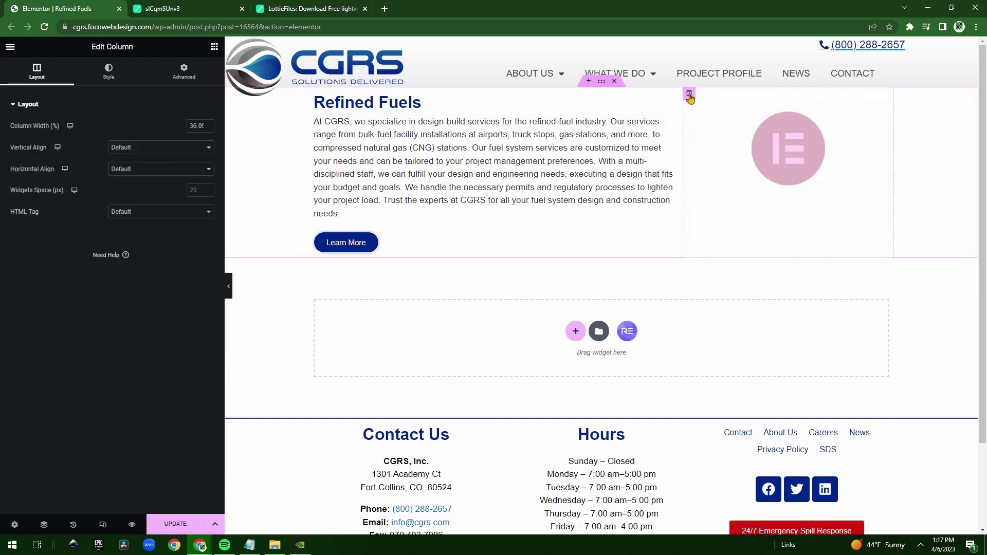
pyautogui.click(185, 148)
pyautogui.click(166, 181)
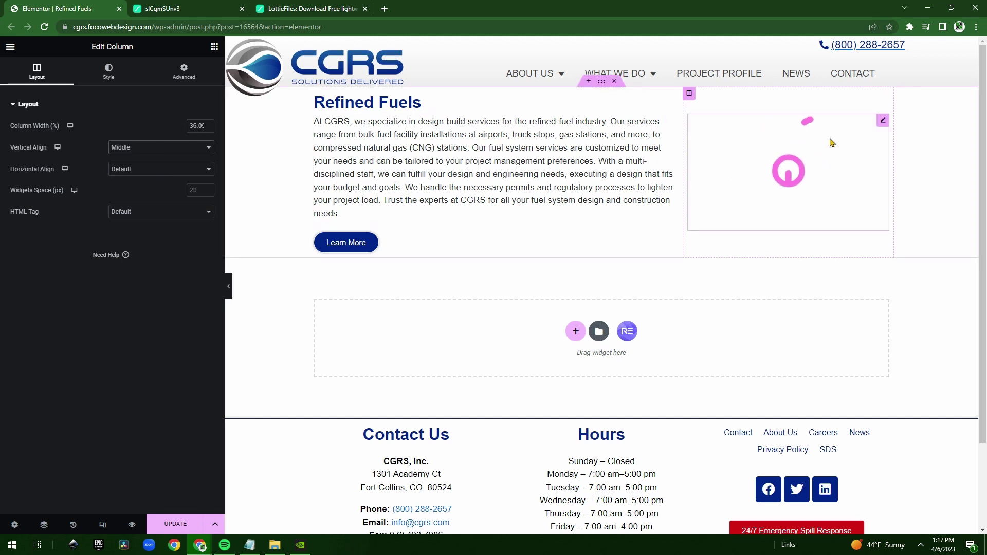
pyautogui.click(772, 157)
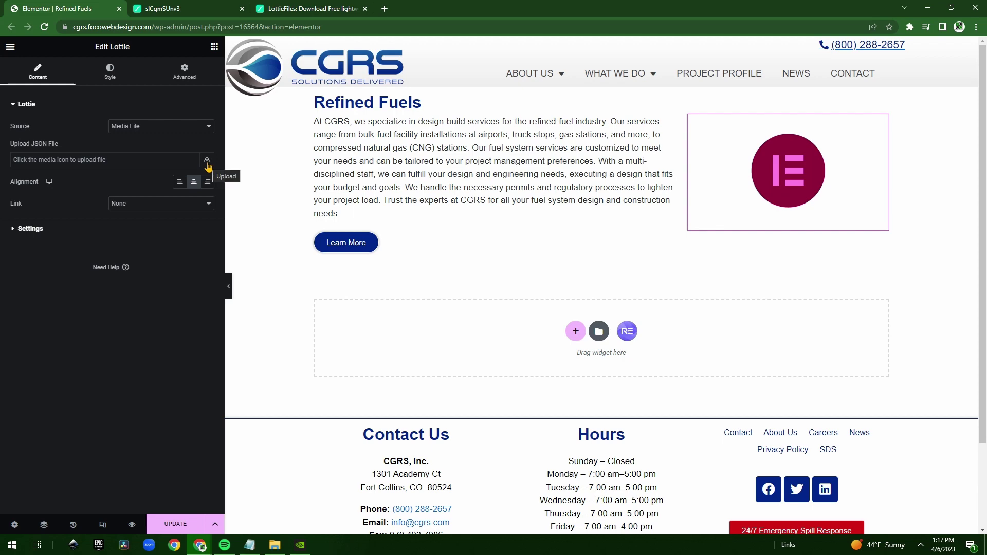
# Open the Insert Media picker for the JSON upload, then close it
pyautogui.click(207, 161)
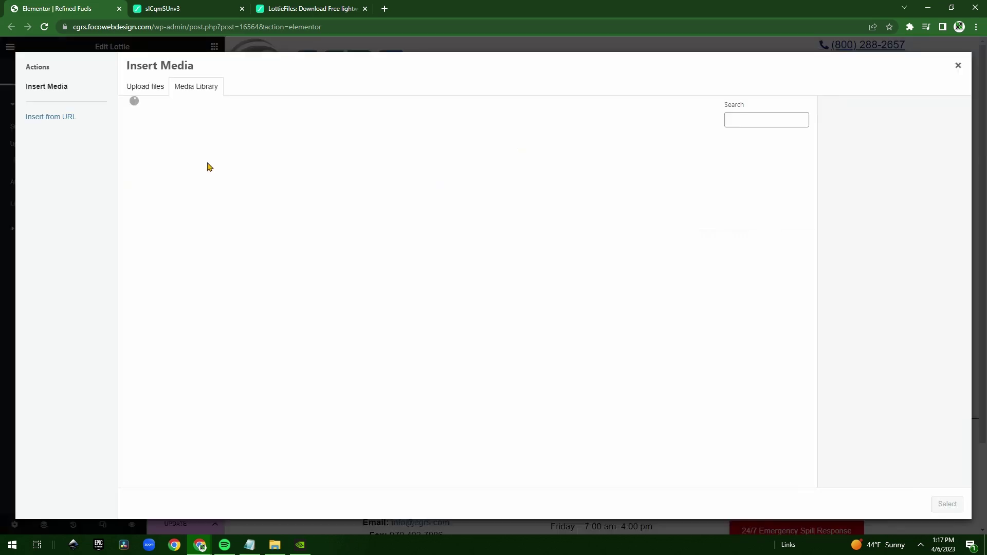
pyautogui.click(2, 198)
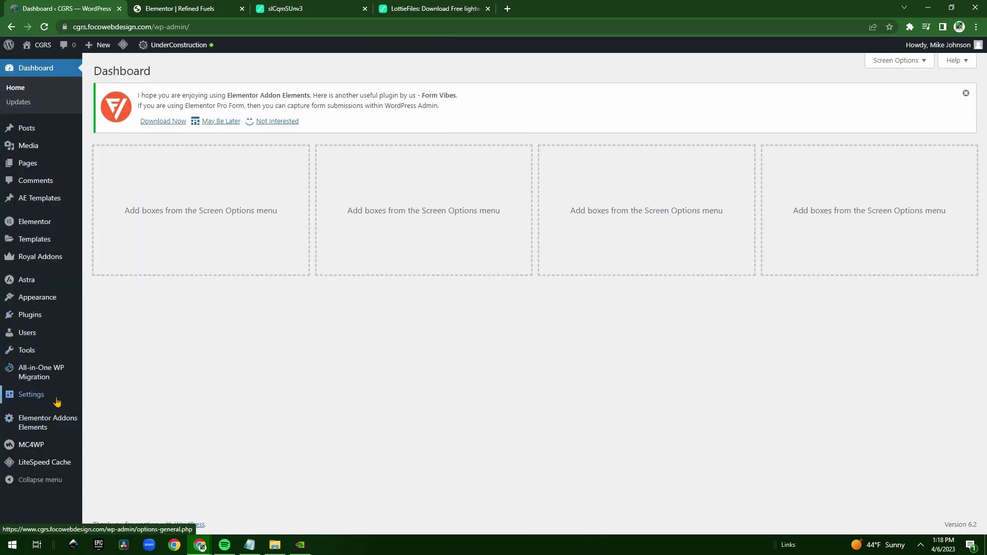
pyautogui.moveTo(34, 221)
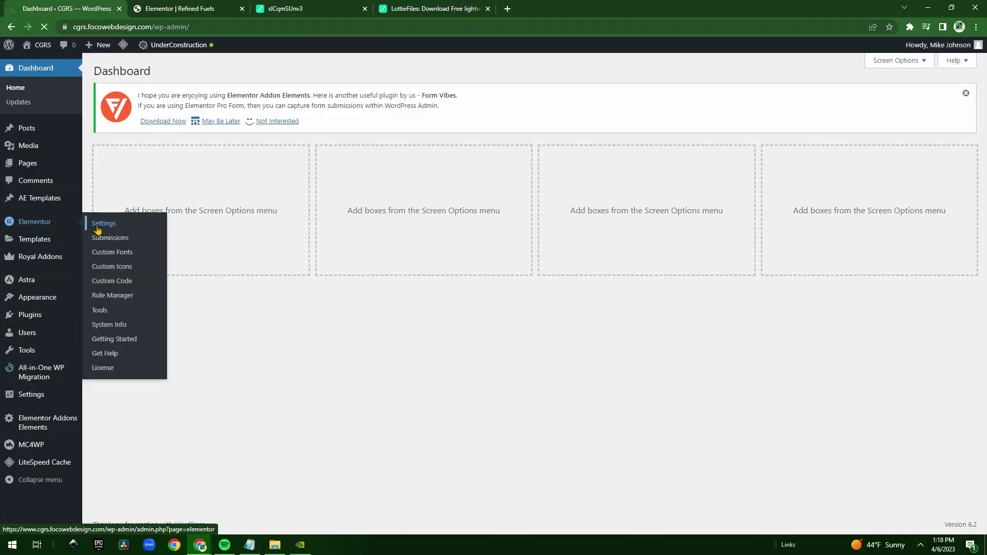
# Confirm Elementor's Advanced setting 'Enable Unfiltered File Uploads' is set to Enable
pyautogui.click(94, 226)
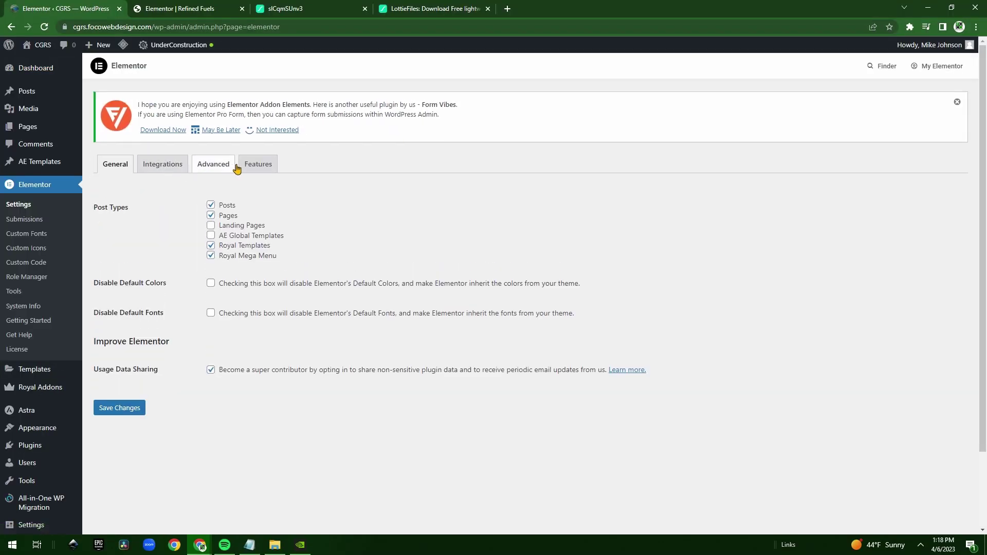
pyautogui.click(208, 166)
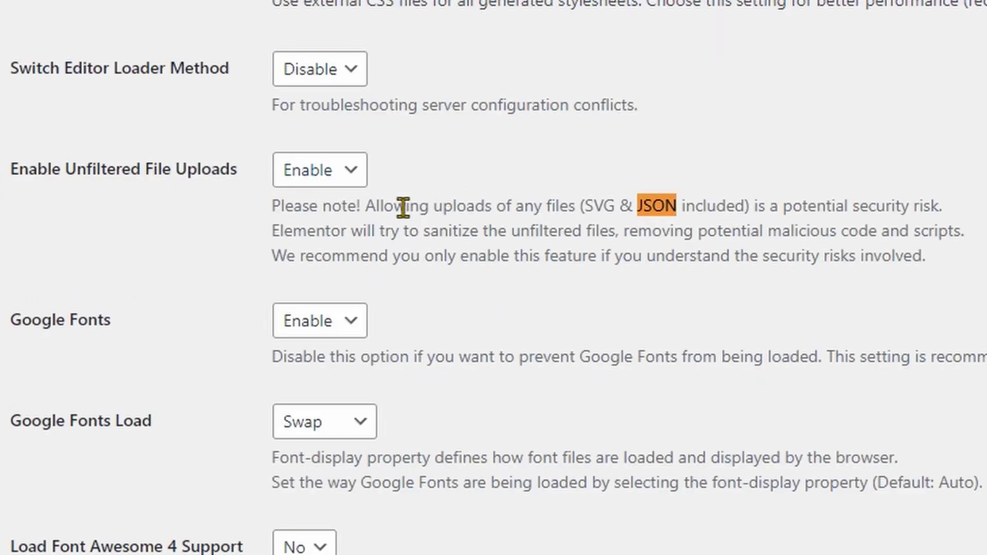
pyautogui.click(308, 177)
pyautogui.click(369, 176)
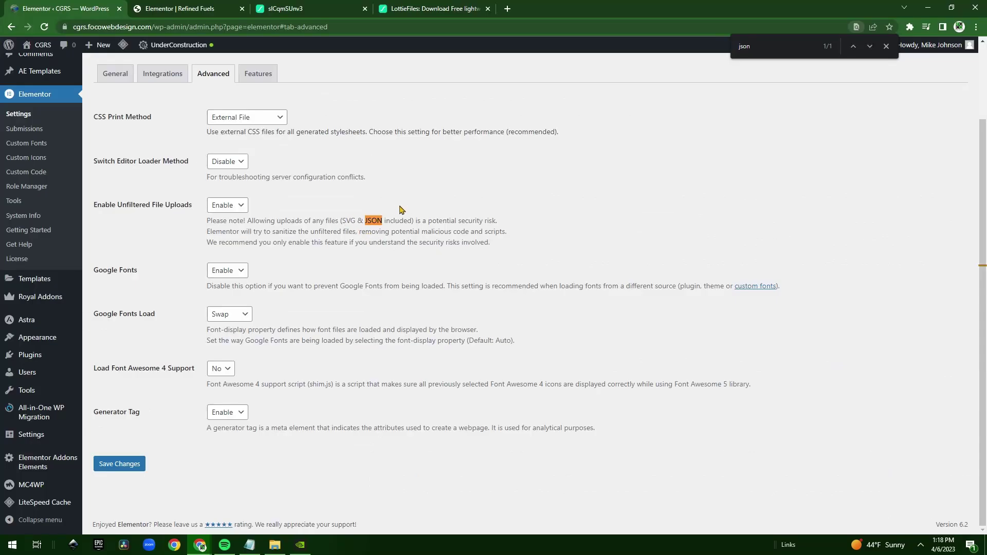
# Glance at the engine animation tab, close the LottieFiles free-animation page, and return to Refined Fuels
pyautogui.click(318, 7)
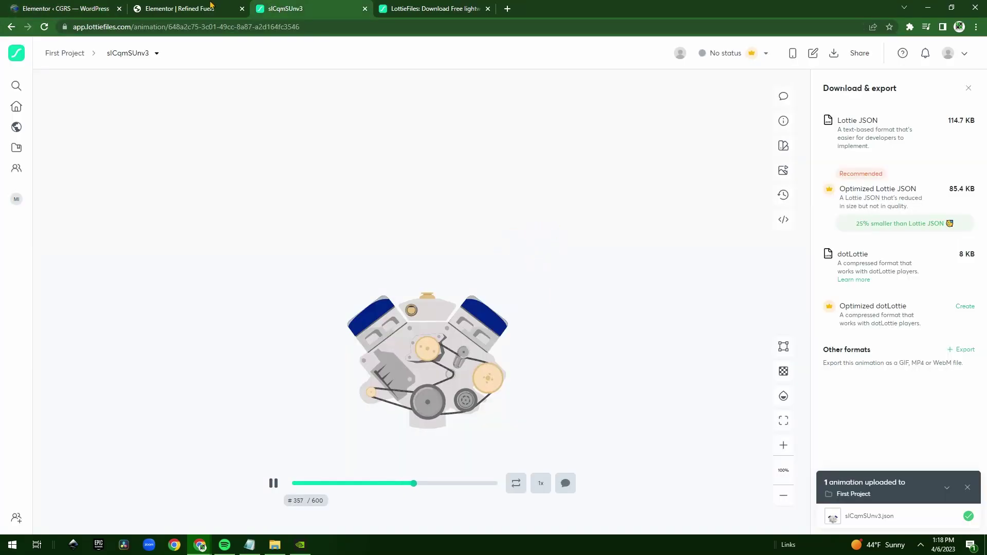
pyautogui.click(210, 8)
pyautogui.click(324, 7)
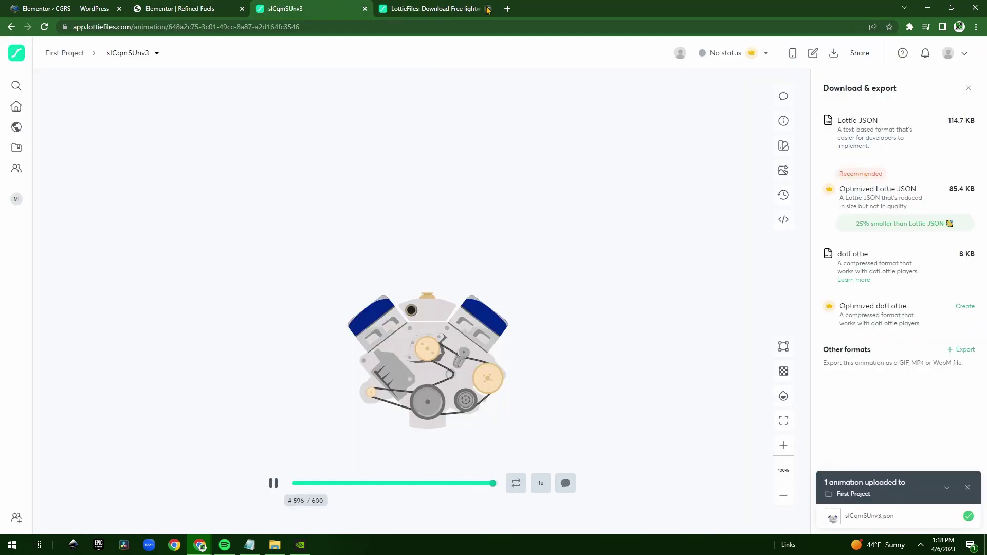
pyautogui.click(488, 9)
pyautogui.click(185, 9)
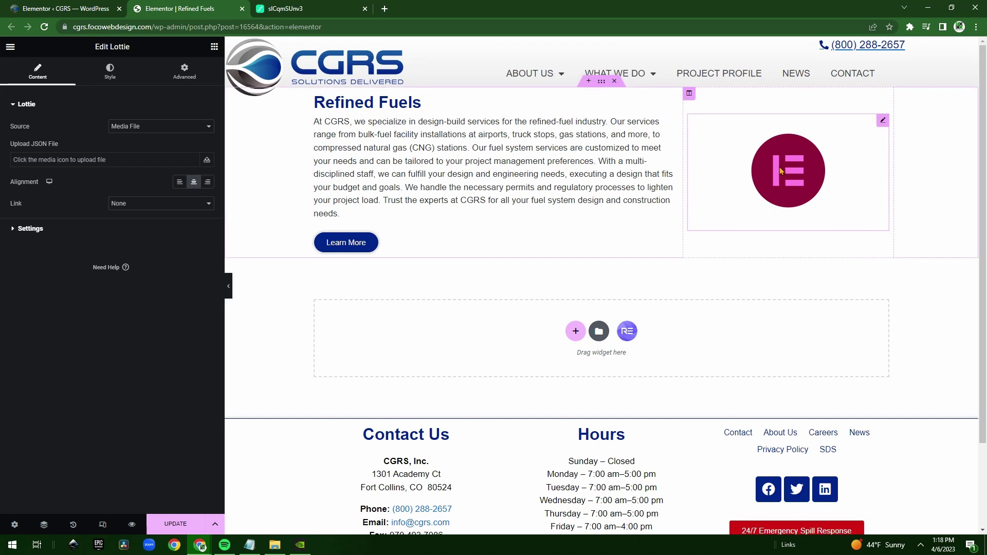
# Upload slCqmSUnv3.json into the Media Library through the Lottie widget's Upload JSON File picker
pyautogui.click(208, 162)
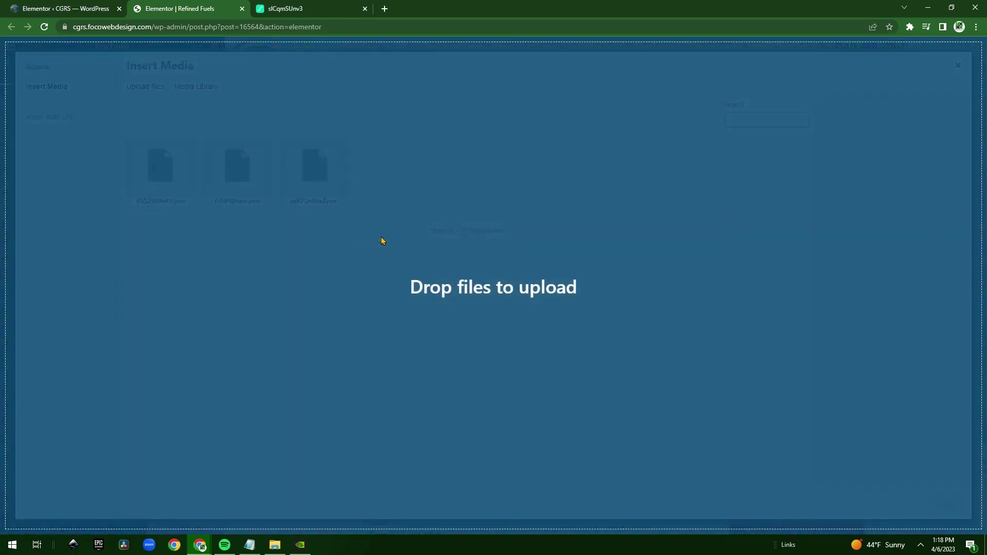
pyautogui.moveTo(852, 223); pyautogui.dragTo(476, 264)
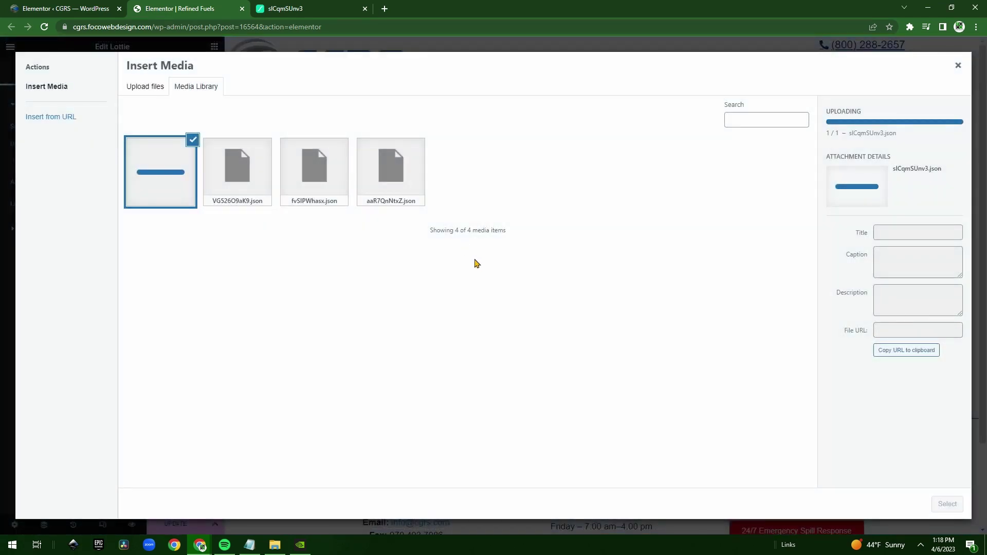
pyautogui.click(280, 8)
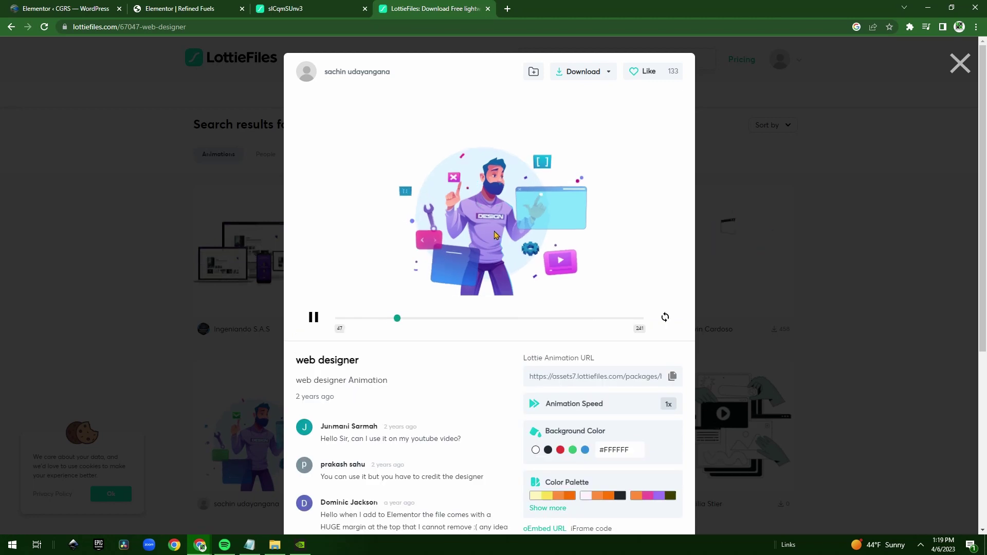
pyautogui.scroll(-3, 509, 254)
pyautogui.scroll(3, 587, 332)
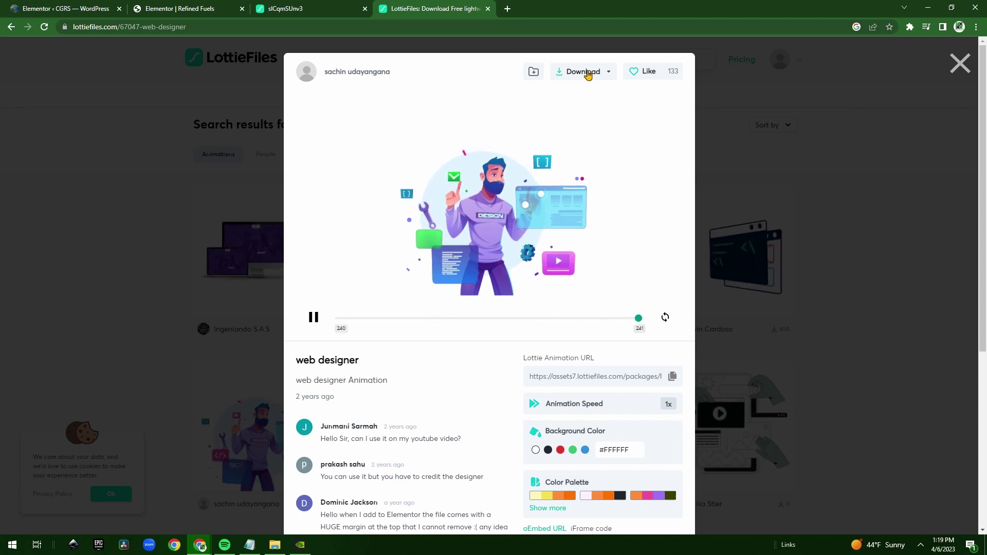
# Check the animation's LottieFiles download formats, then return to the editor's Insert Media picker
pyautogui.click(587, 76)
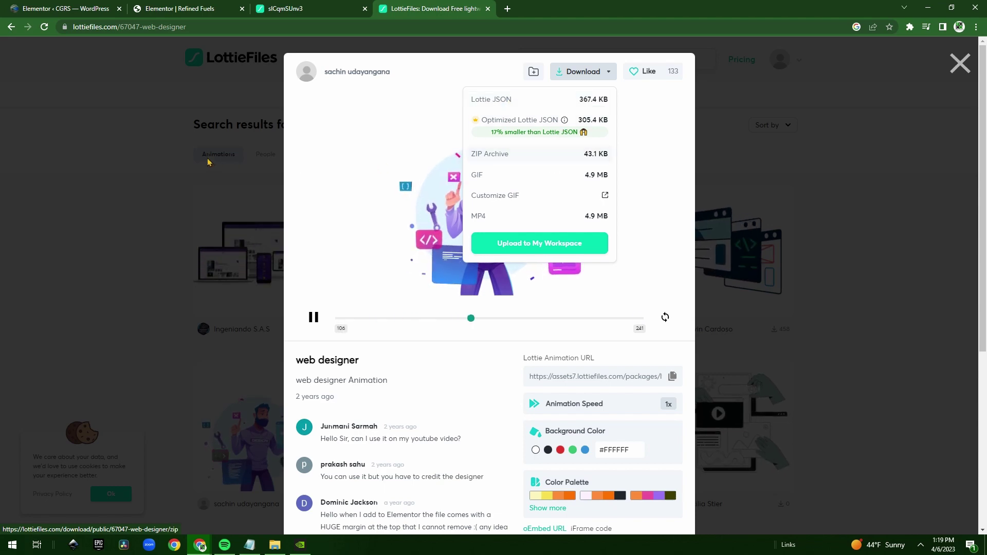
pyautogui.click(191, 5)
pyautogui.click(269, 8)
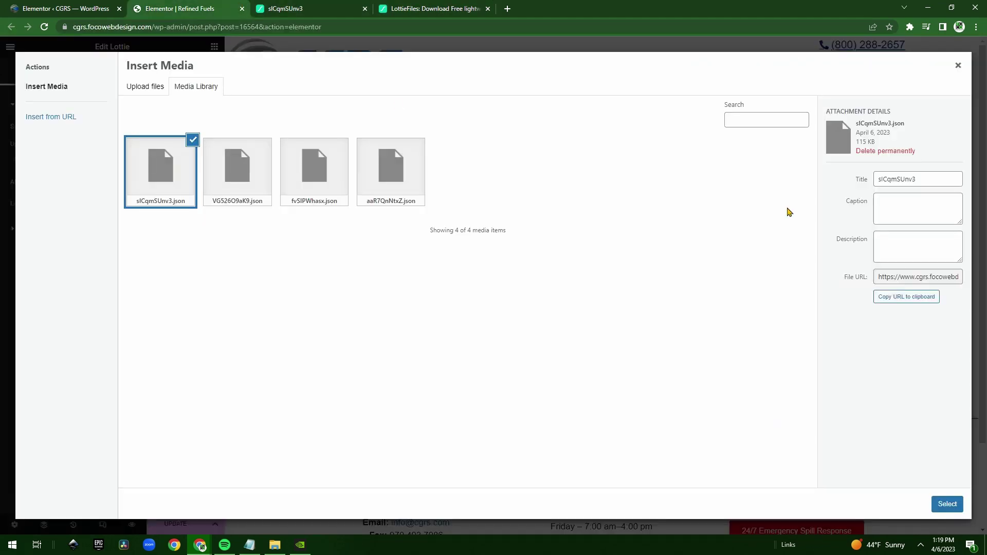
# Insert the engine JSON into the Lottie widget and expand its playback settings
pyautogui.click(946, 504)
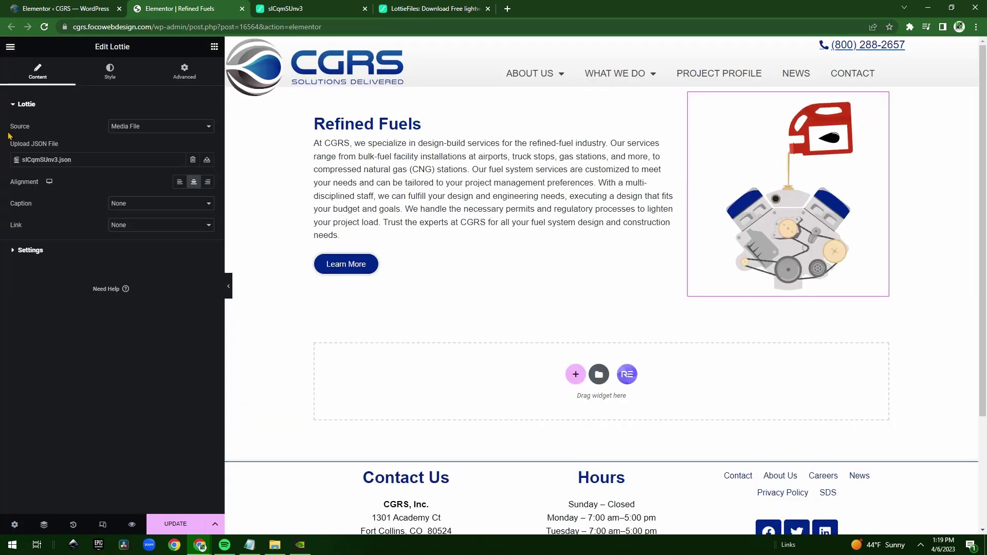
pyautogui.click(31, 250)
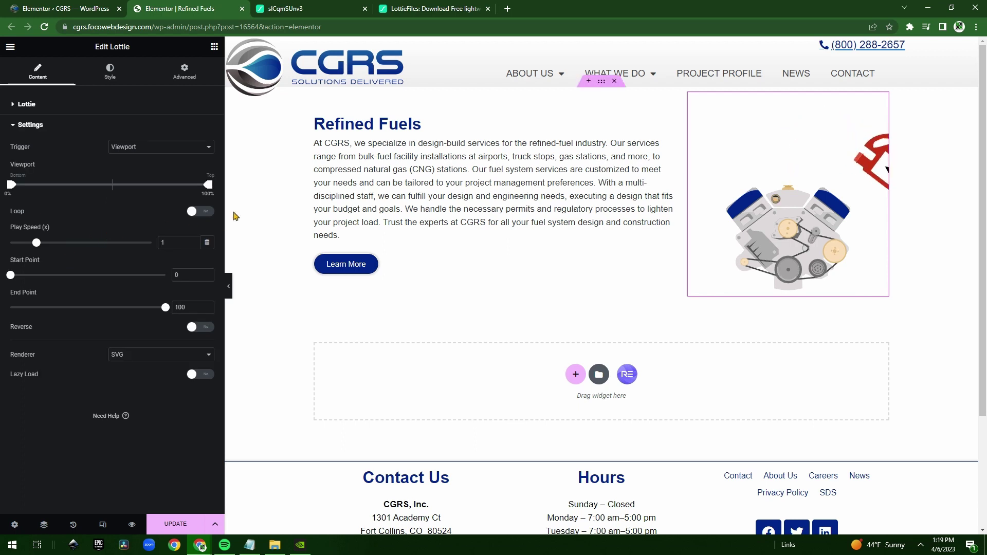
pyautogui.click(412, 8)
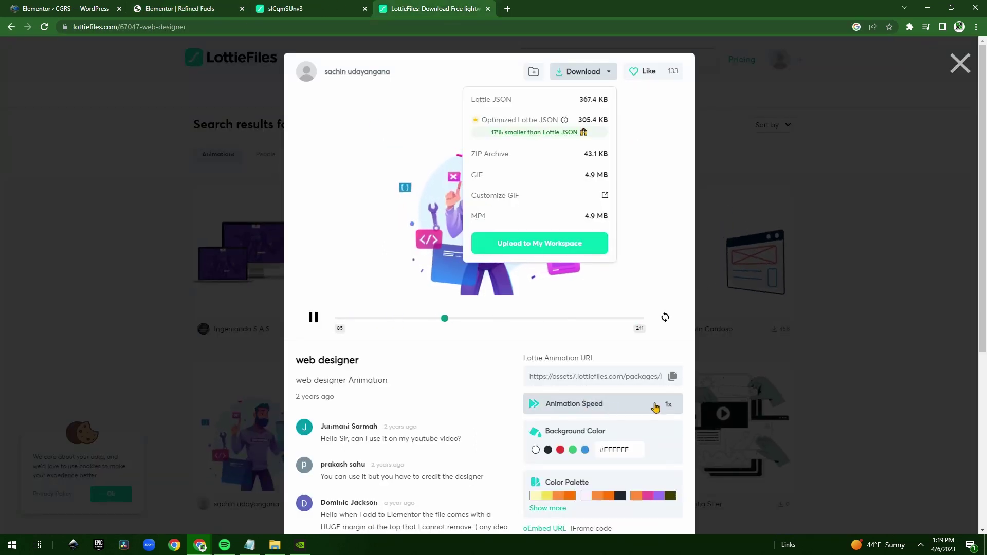
pyautogui.click(123, 6)
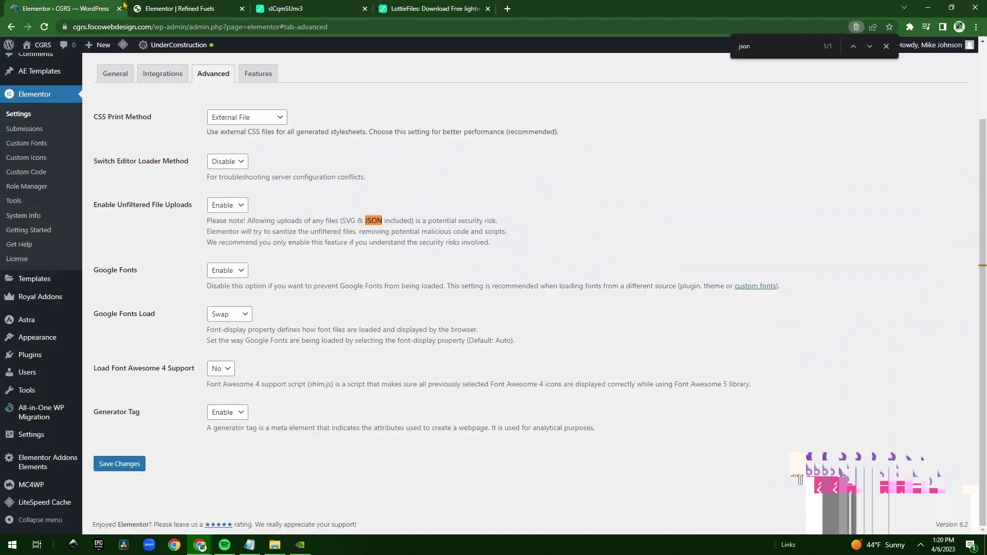
pyautogui.click(174, 8)
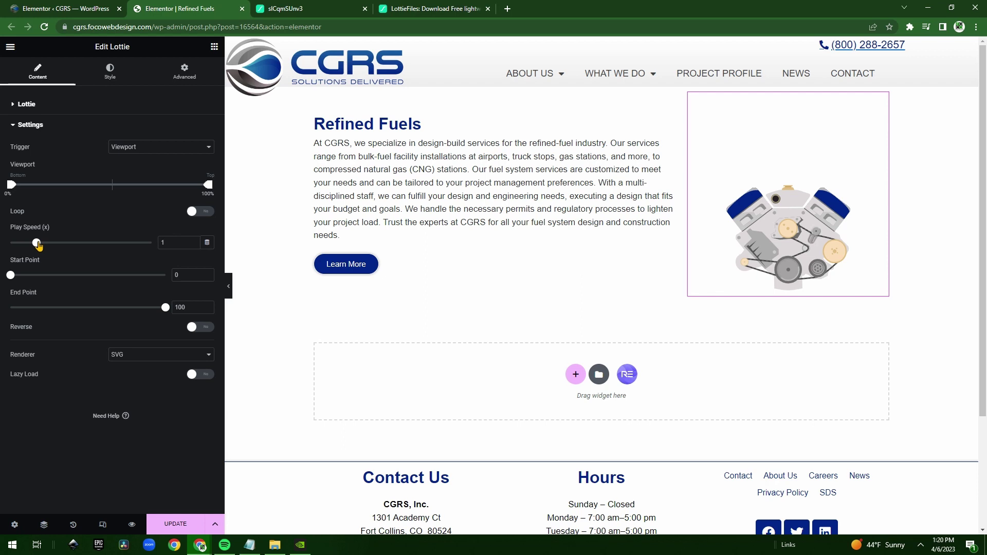
# Set the animation's play speed to 0.7, turn Loop on, and update the page
pyautogui.moveTo(38, 245); pyautogui.dragTo(28, 245)
pyautogui.click(197, 213)
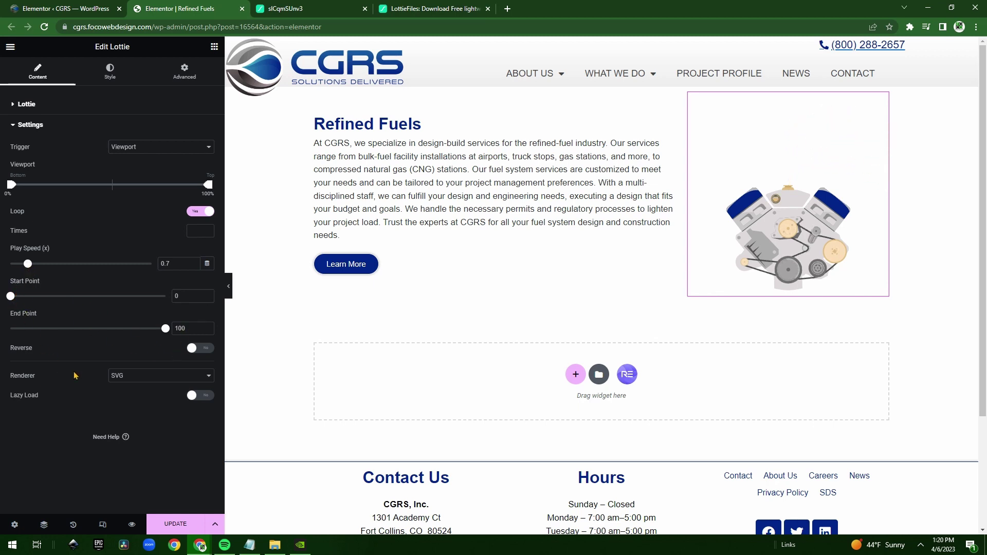
pyautogui.click(175, 523)
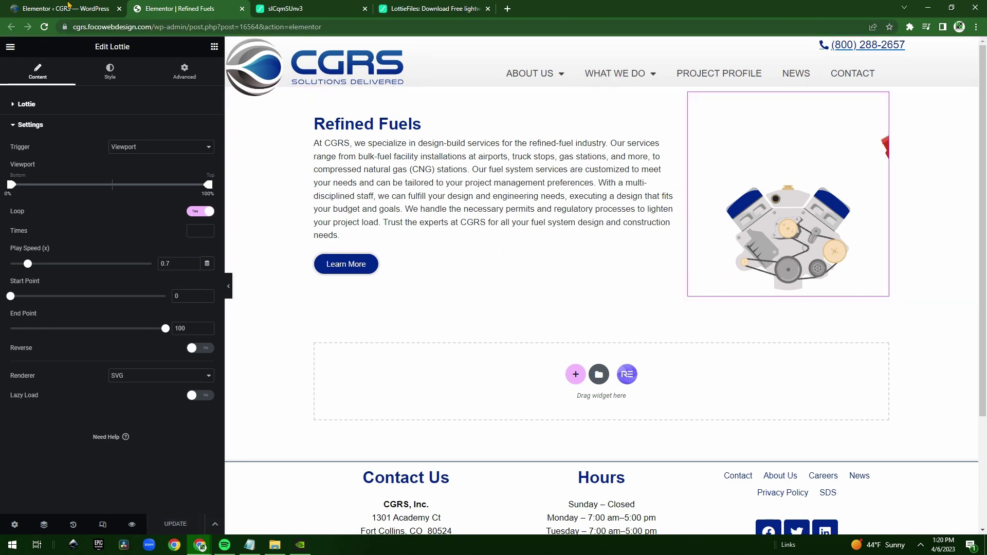
pyautogui.click(115, 11)
pyautogui.click(131, 100)
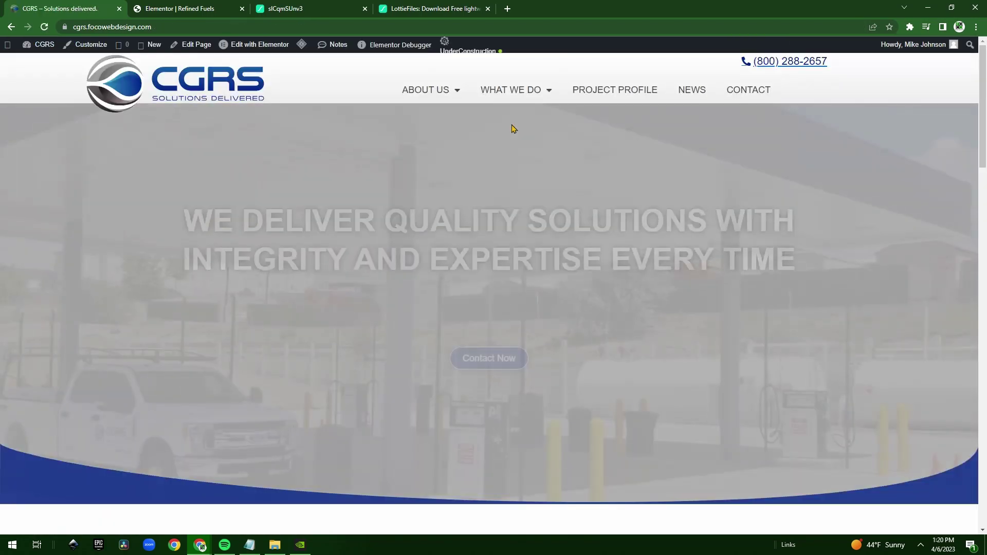
pyautogui.scroll(-2, 563, 204)
pyautogui.scroll(-5, 588, 224)
pyautogui.scroll(-2, 589, 228)
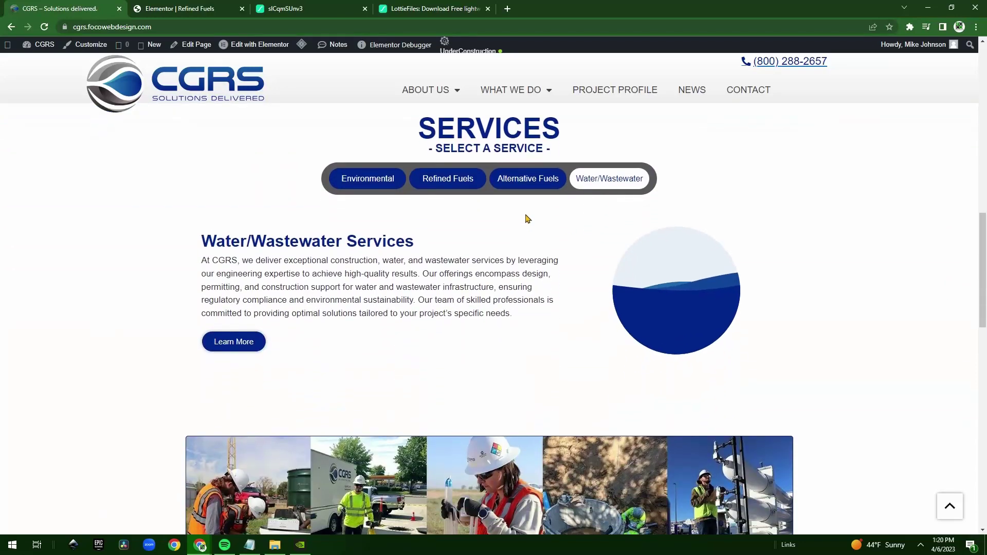
# On the live homepage, switch the services tabs to Refined Fuels to show the engine animation
pyautogui.click(528, 167)
pyautogui.click(438, 171)
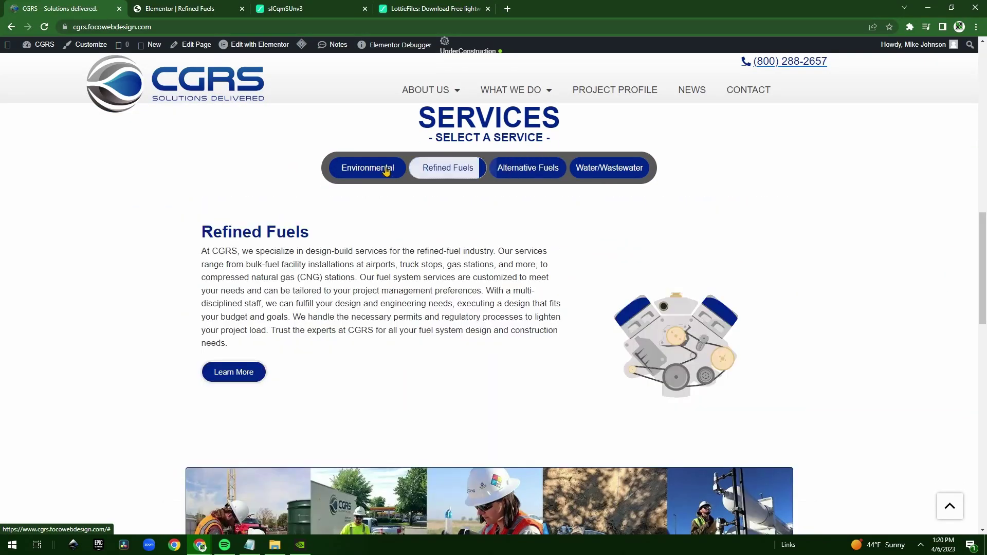